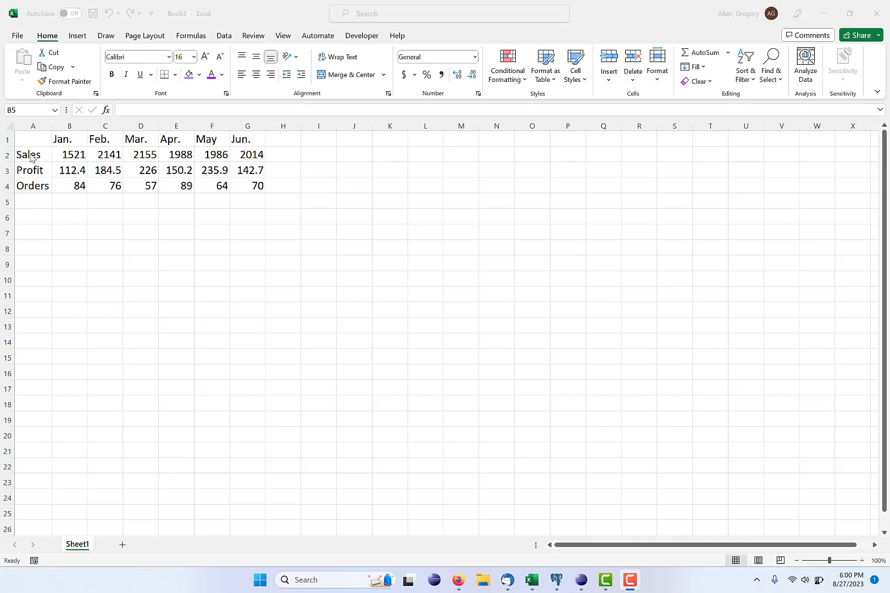
# Make the Jan.–Jun. headers in B1:G1 bold and add a bottom border under them.
pyautogui.click(71, 138)
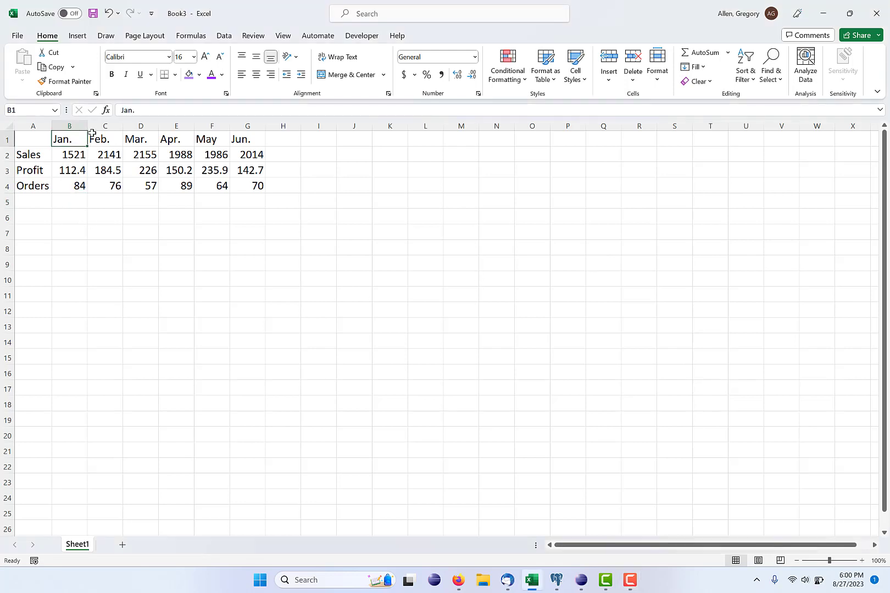
pyautogui.moveTo(92, 133); pyautogui.dragTo(242, 139)
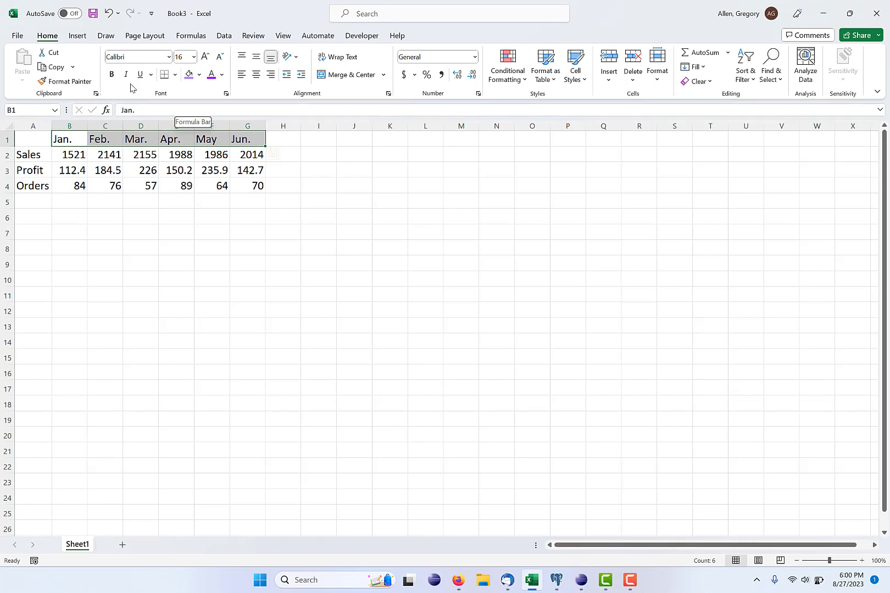
pyautogui.click(112, 75)
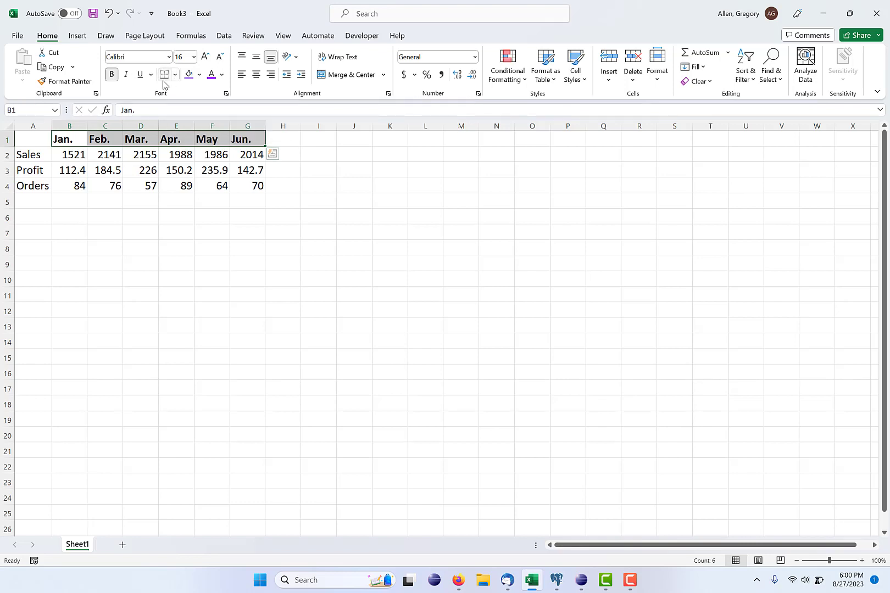
pyautogui.click(164, 78)
pyautogui.click(175, 76)
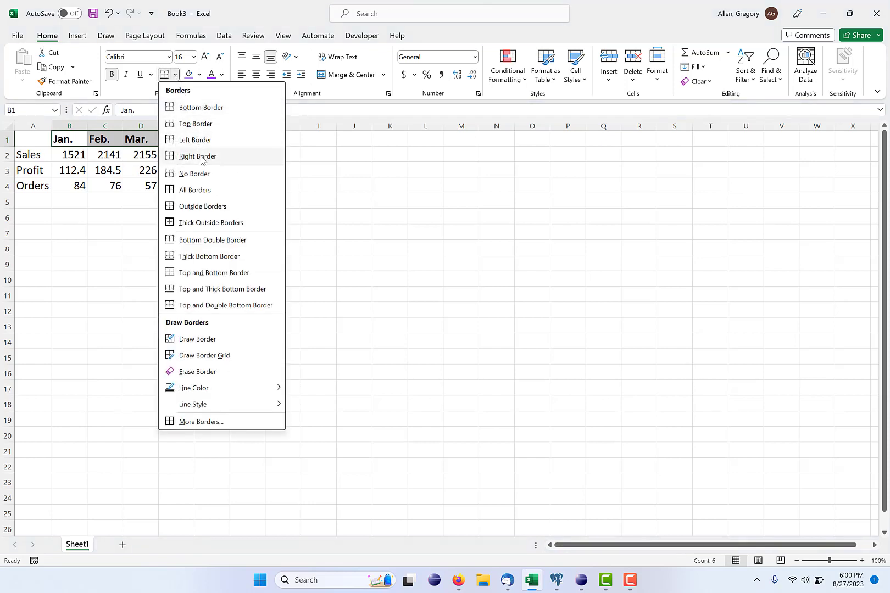
pyautogui.click(343, 163)
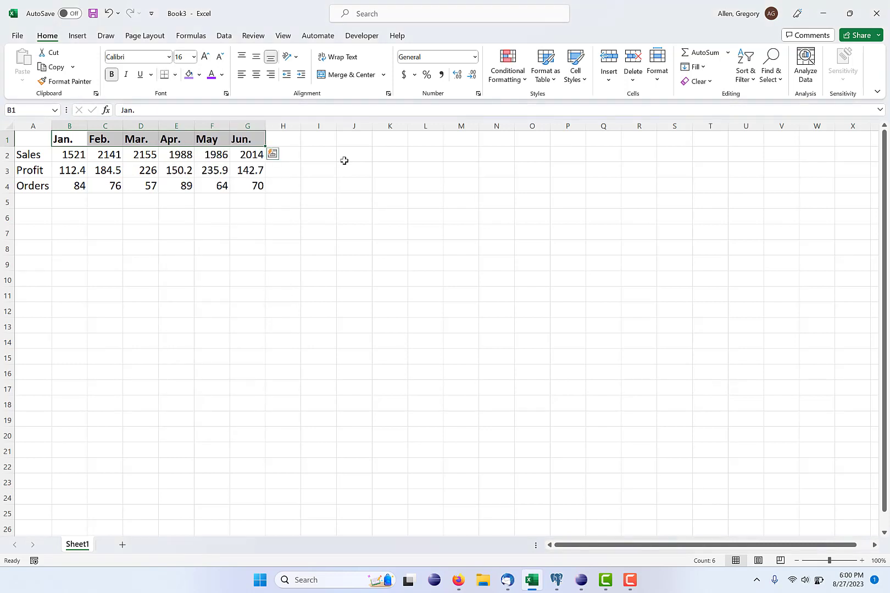
# Bold the Sales, Profit and Orders labels in A1:A4 and give them a right border.
pyautogui.moveTo(115, 218); pyautogui.dragTo(187, 219)
pyautogui.click(175, 280)
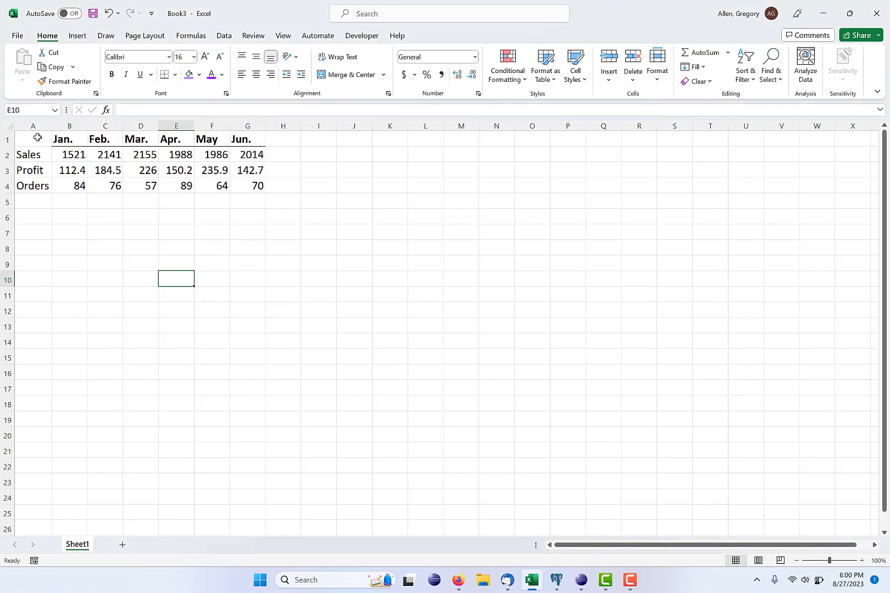
pyautogui.moveTo(36, 139); pyautogui.dragTo(44, 186)
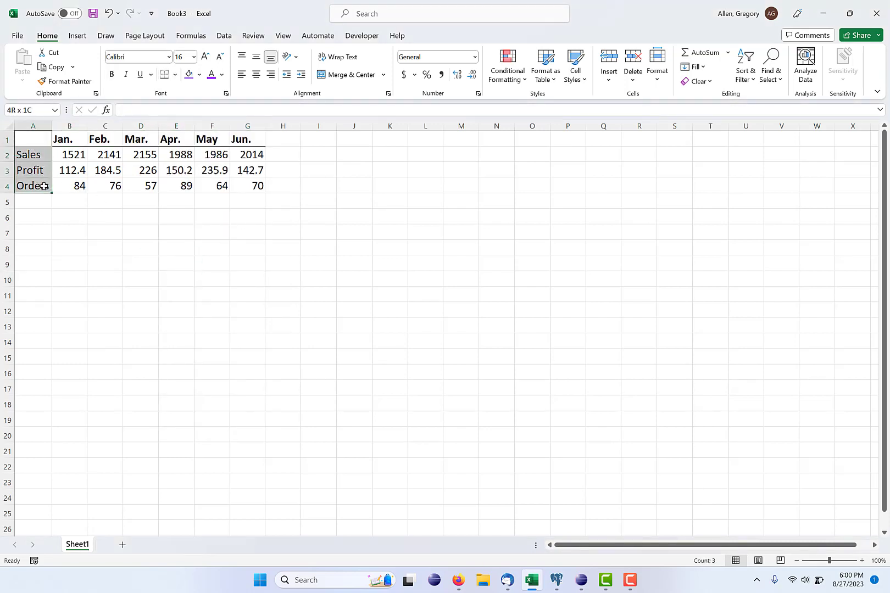
pyautogui.click(112, 74)
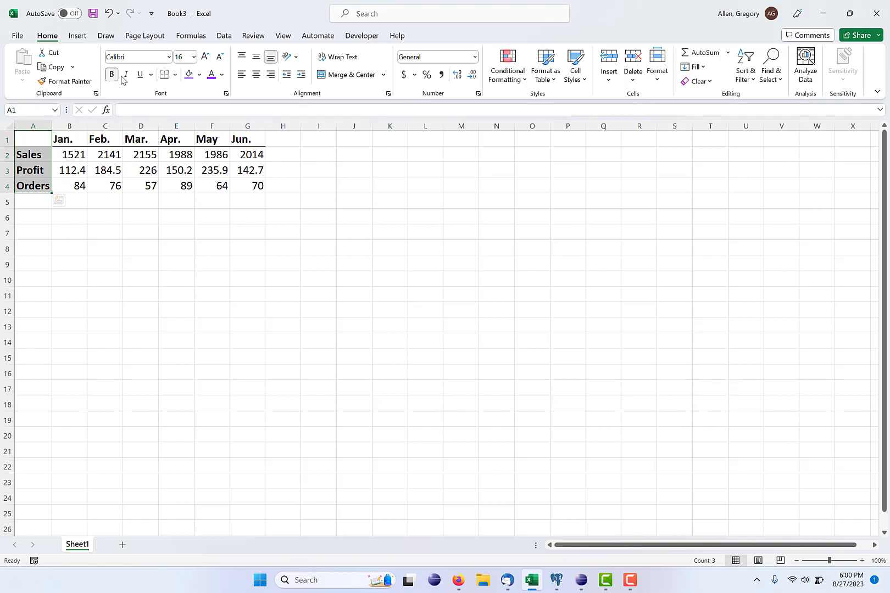
pyautogui.click(175, 75)
pyautogui.click(212, 157)
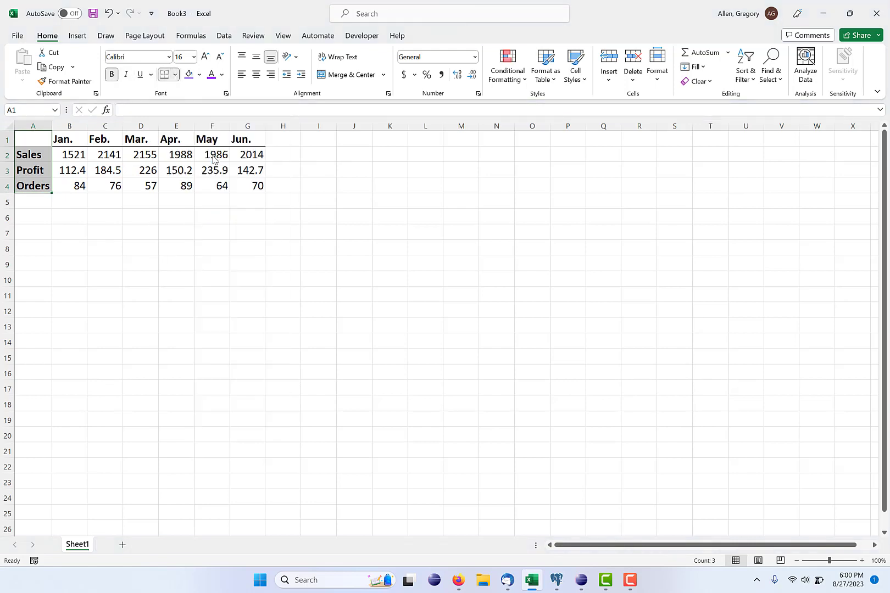
pyautogui.click(67, 293)
# Add a bottom border under cell A1.
pyautogui.click(37, 134)
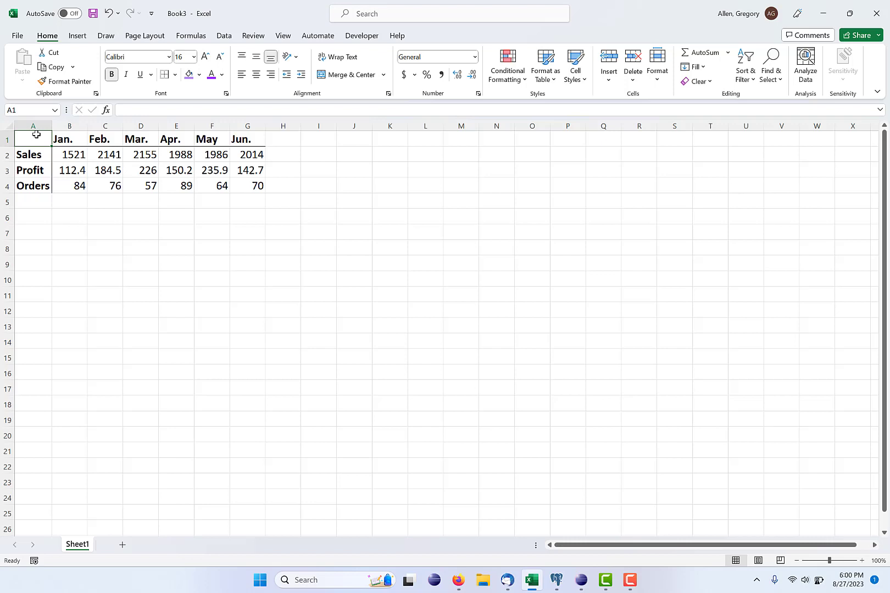
pyautogui.click(175, 74)
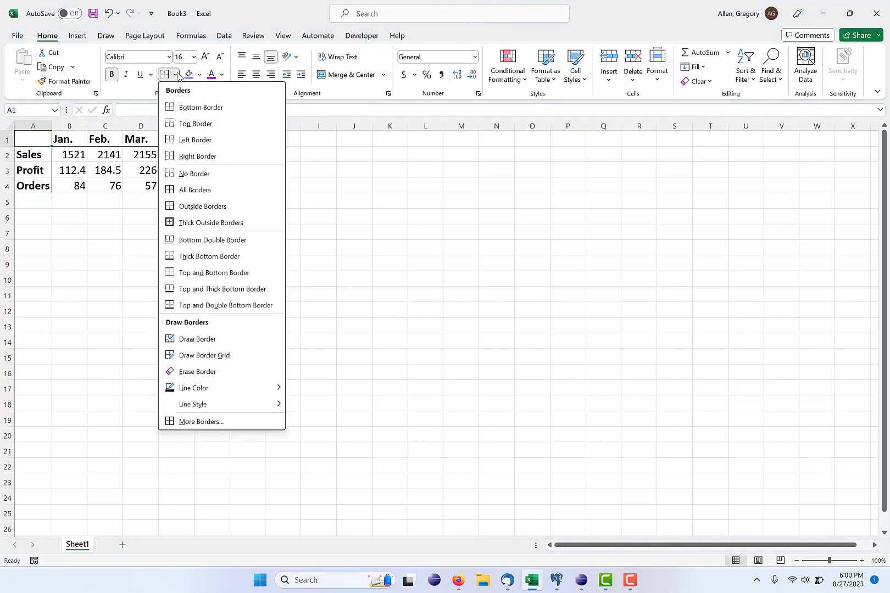
pyautogui.click(185, 106)
pyautogui.click(100, 273)
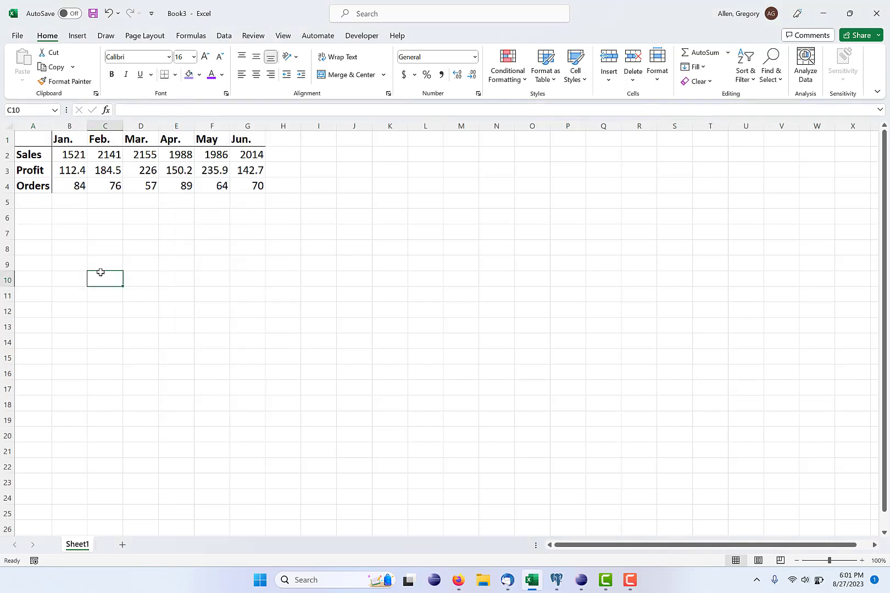
pyautogui.moveTo(61, 140); pyautogui.dragTo(243, 140)
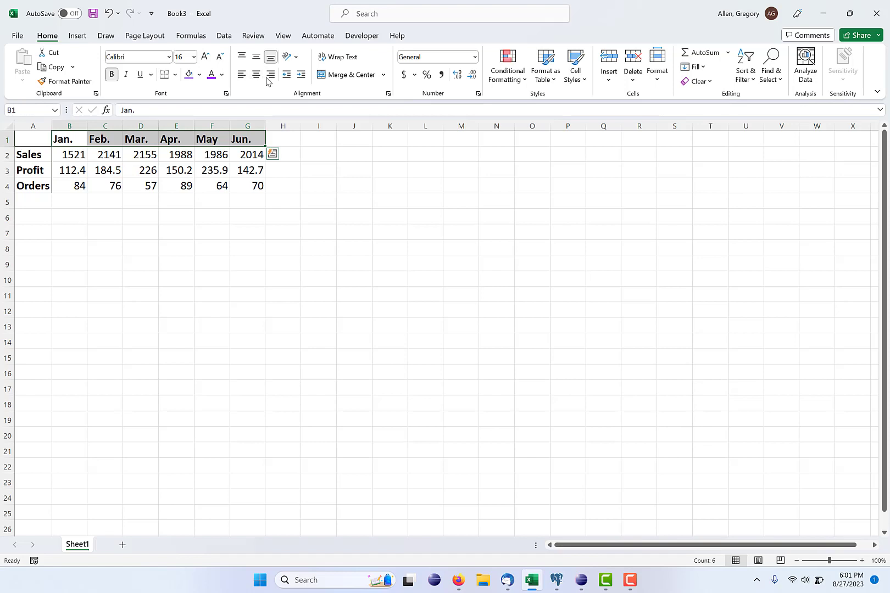
# Centre the Jan.–Jun. month headers.
pyautogui.click(242, 75)
pyautogui.click(252, 77)
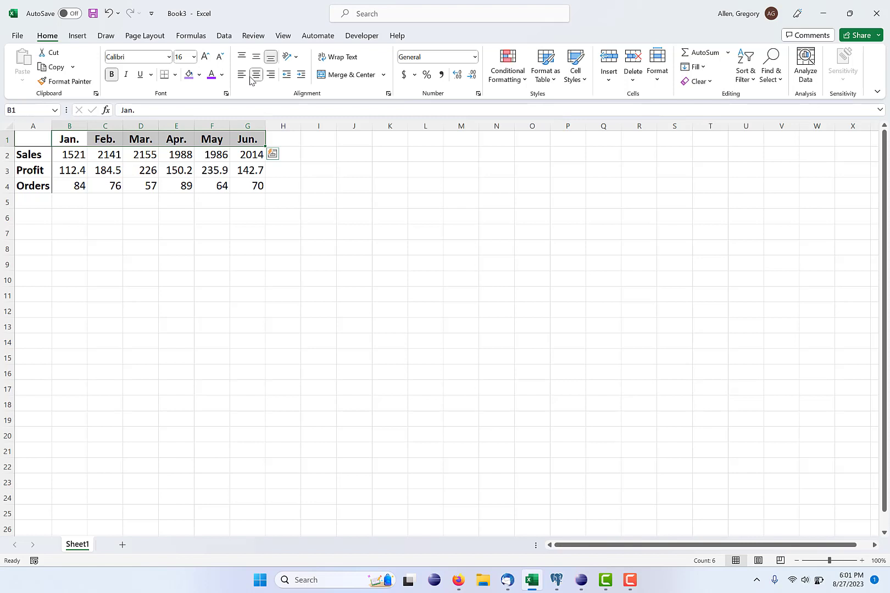
pyautogui.click(271, 75)
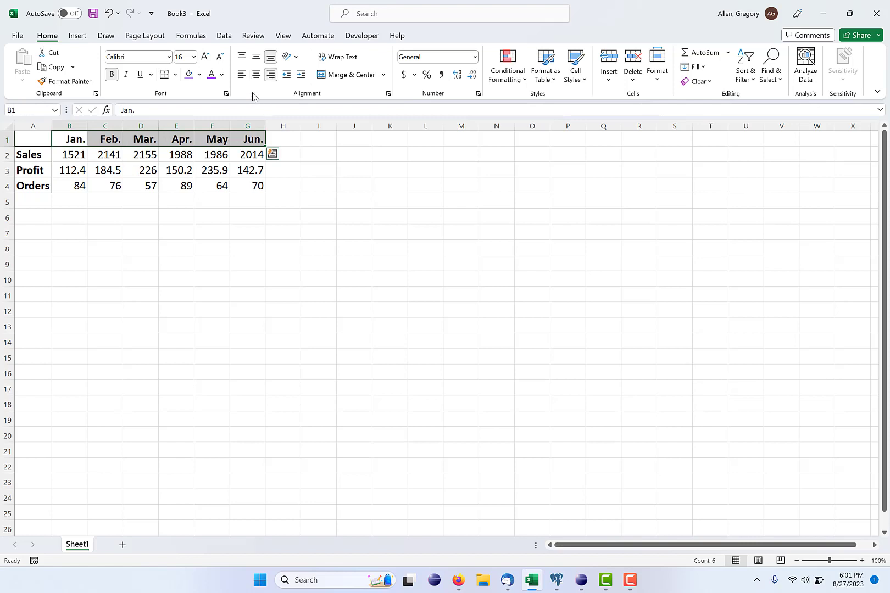
pyautogui.click(256, 75)
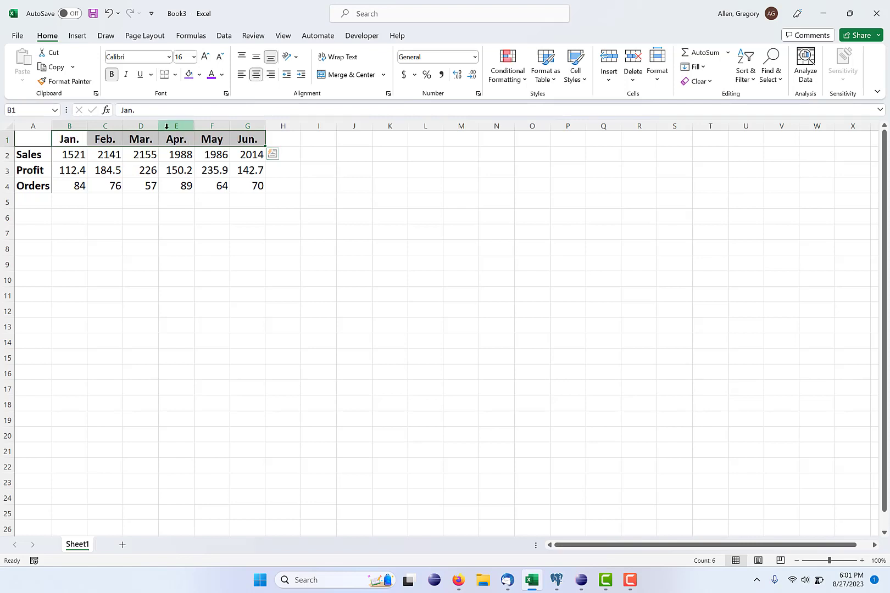
# Right-align the Sales, Profit and Orders labels in A2:A4 and widen column A.
pyautogui.click(31, 156)
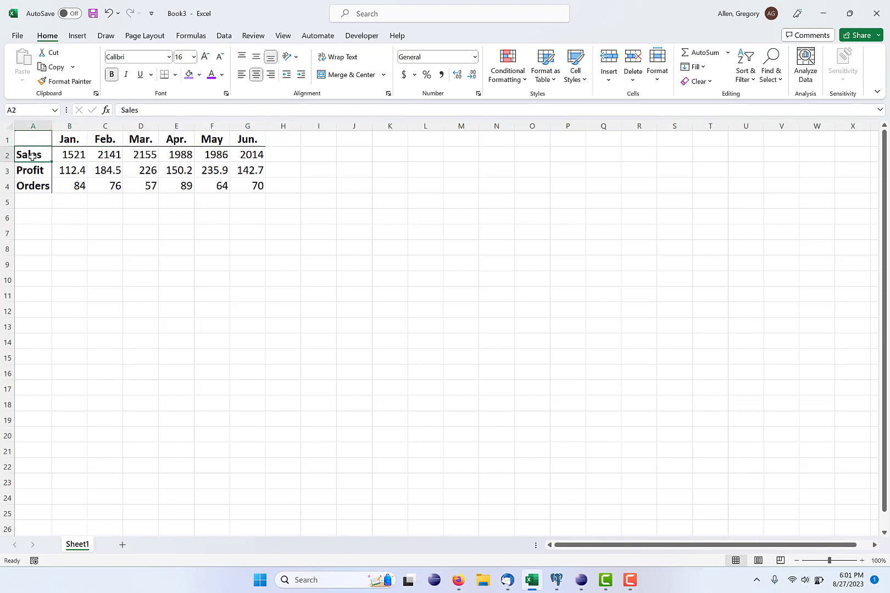
pyautogui.moveTo(32, 156); pyautogui.dragTo(33, 186)
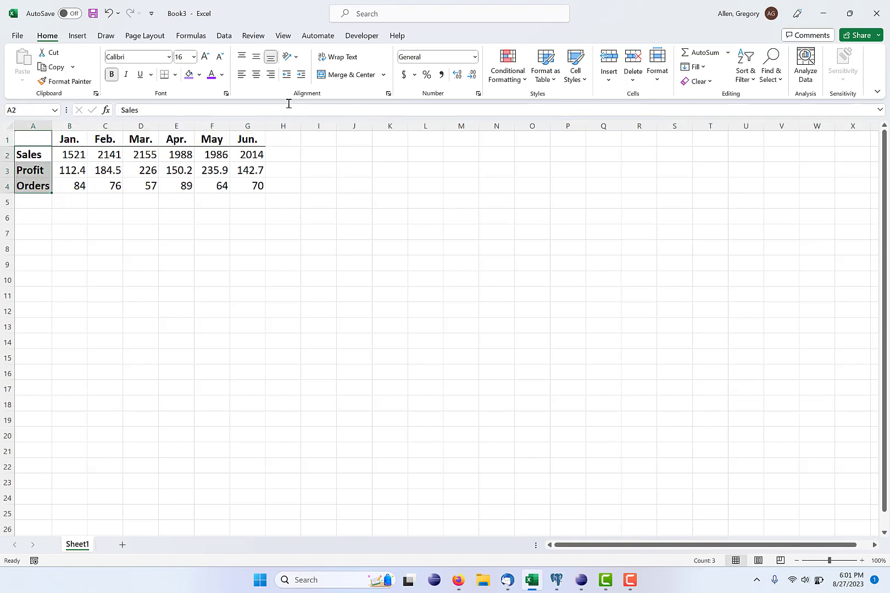
pyautogui.click(272, 77)
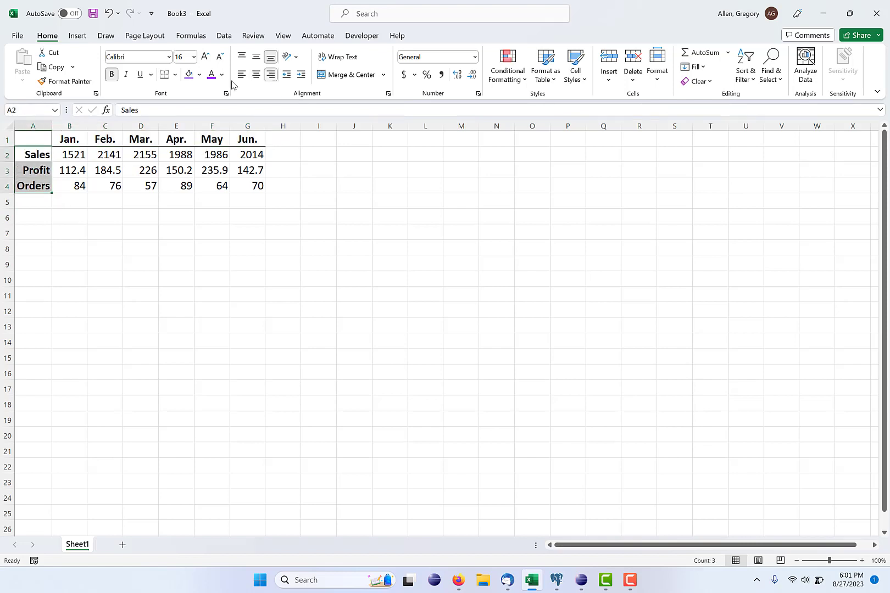
pyautogui.click(104, 293)
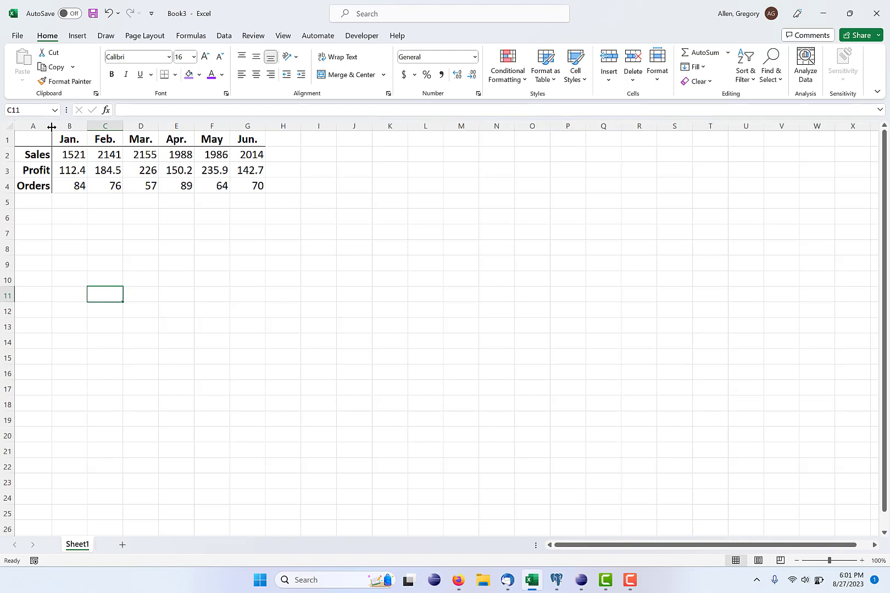
pyautogui.moveTo(51, 127); pyautogui.dragTo(60, 126)
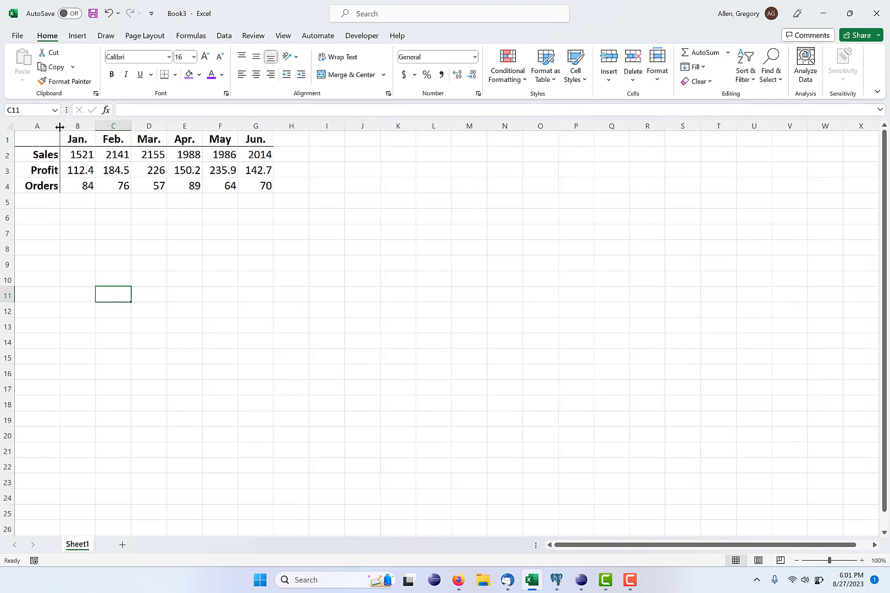
pyautogui.click(135, 230)
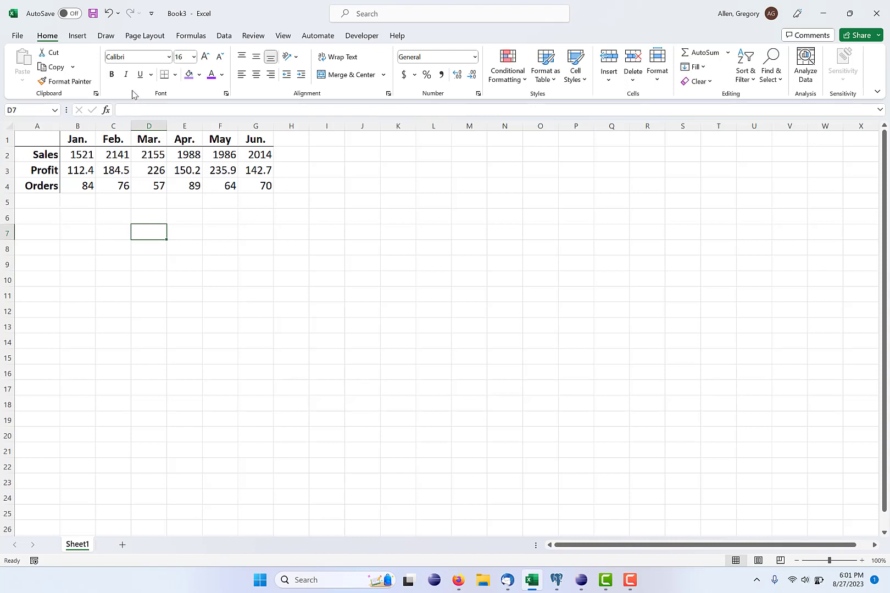
pyautogui.click(168, 57)
pyautogui.click(169, 57)
pyautogui.click(194, 57)
pyautogui.click(193, 57)
pyautogui.click(200, 75)
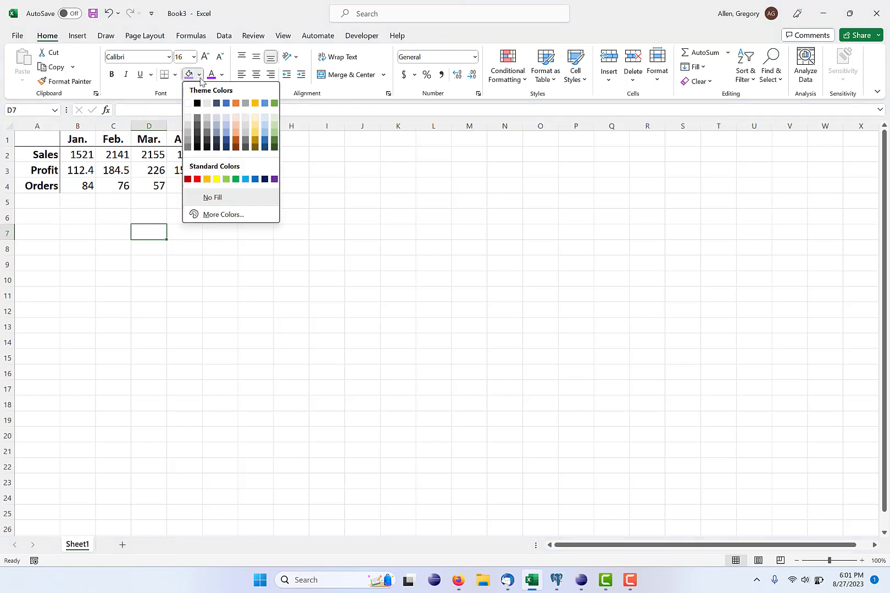
pyautogui.click(200, 74)
pyautogui.click(221, 75)
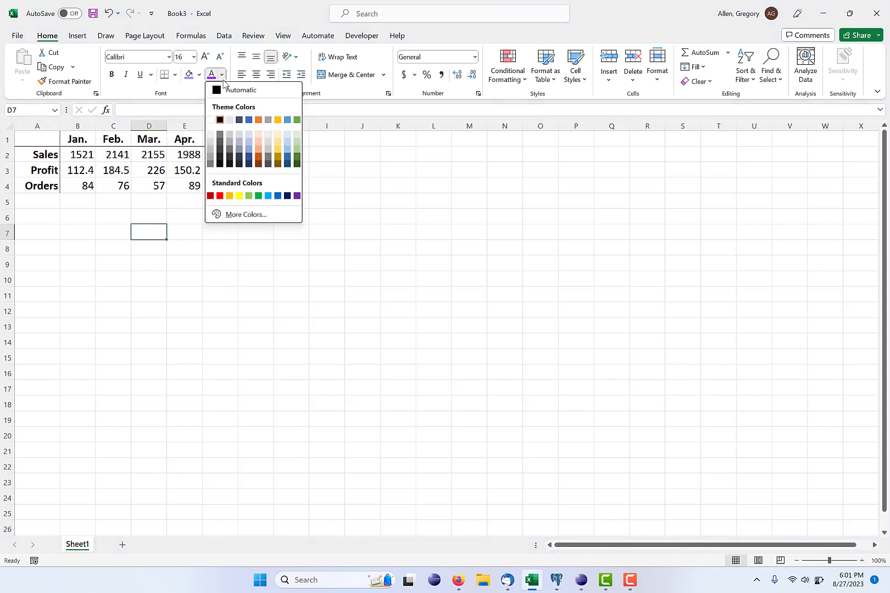
pyautogui.click(143, 91)
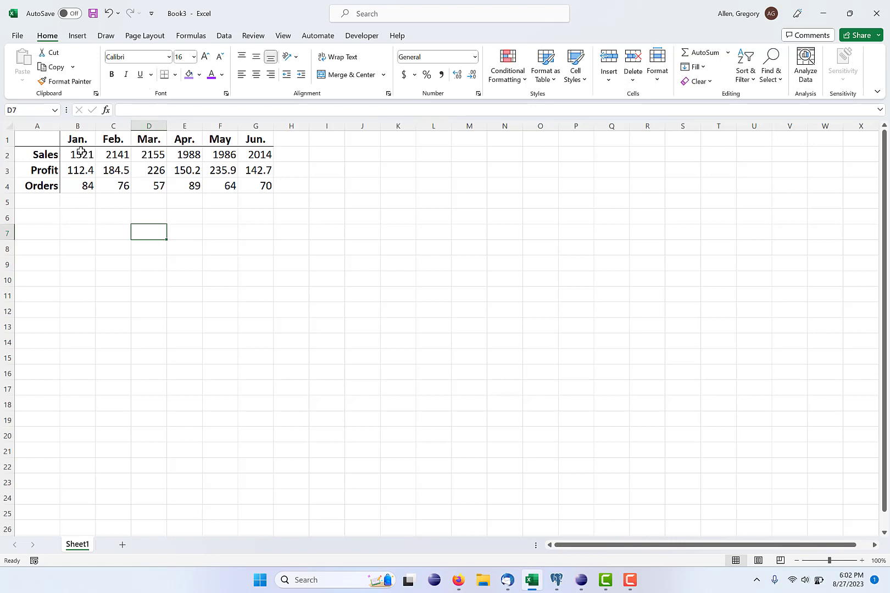
# Format the Sales and Profit values in B2:G3 as Currency, e.g. $1,521.00.
pyautogui.moveTo(81, 152); pyautogui.dragTo(273, 171)
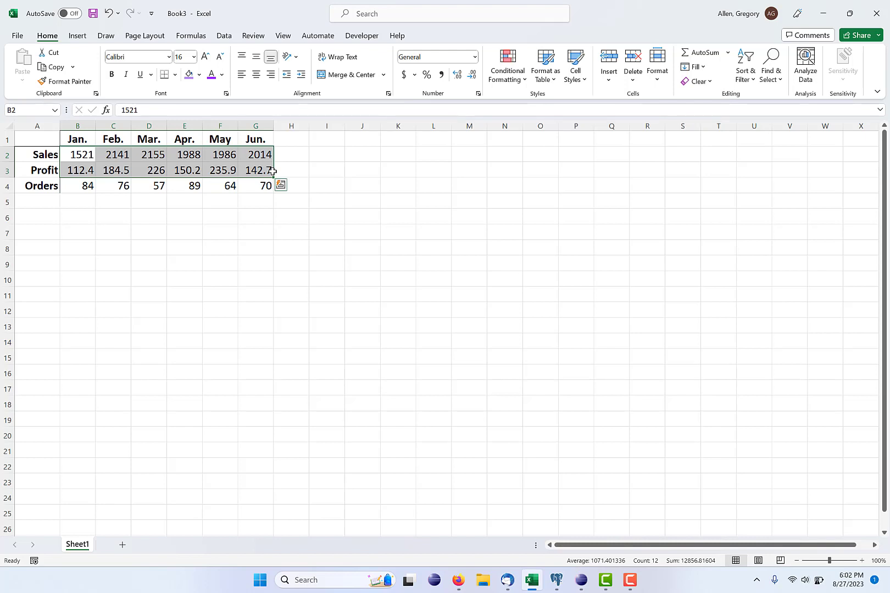
pyautogui.click(475, 57)
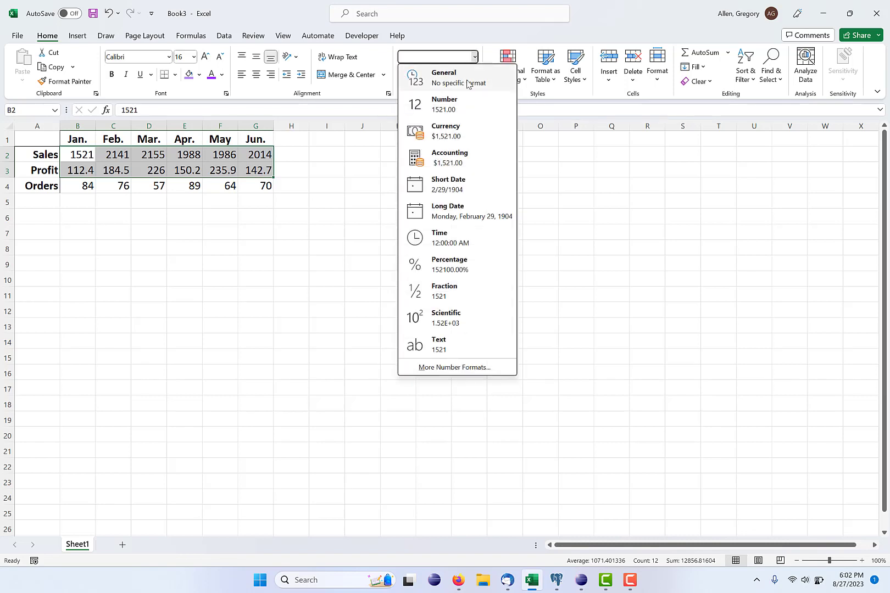
pyautogui.click(460, 137)
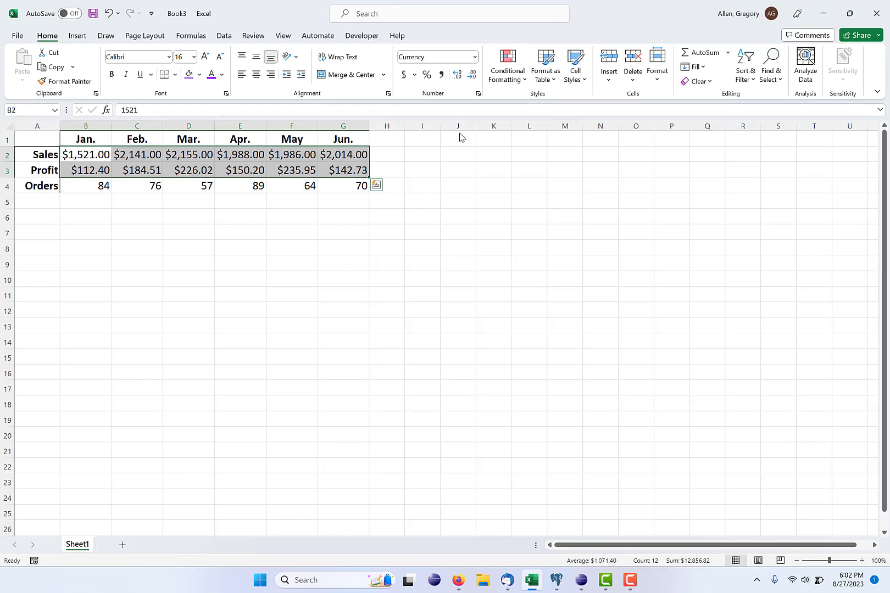
pyautogui.click(297, 222)
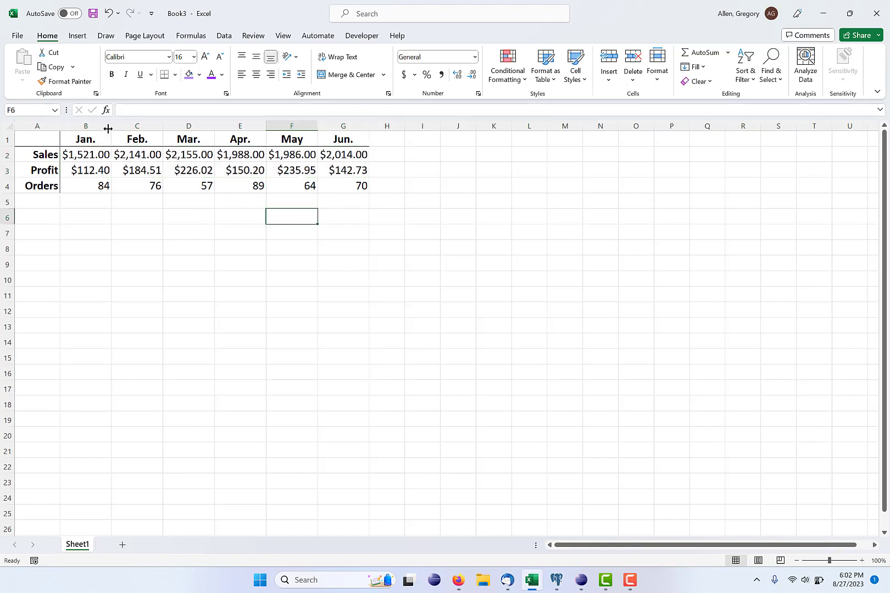
pyautogui.moveTo(108, 129); pyautogui.dragTo(92, 128)
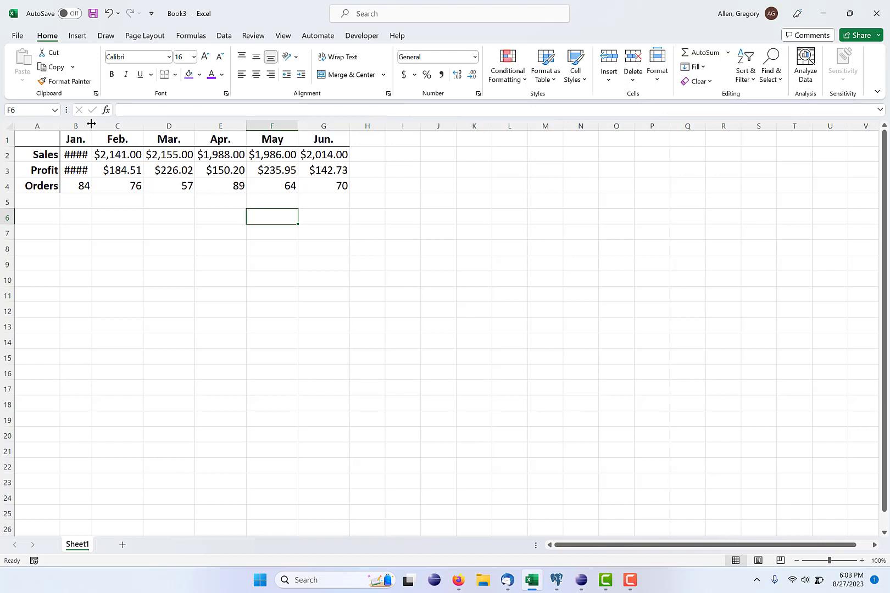
pyautogui.doubleClick(91, 124)
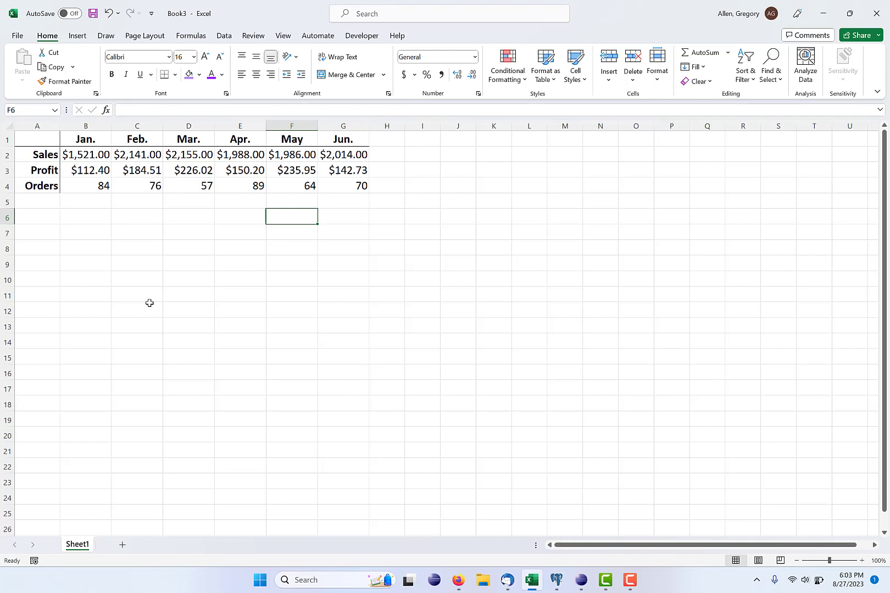
# Enter a bold 'Profit (%)' label in A6 and autofit column A to it.
pyautogui.press('Left')
pyautogui.press('Left')
pyautogui.press('Left')
pyautogui.press('Left')
pyautogui.press('Left')
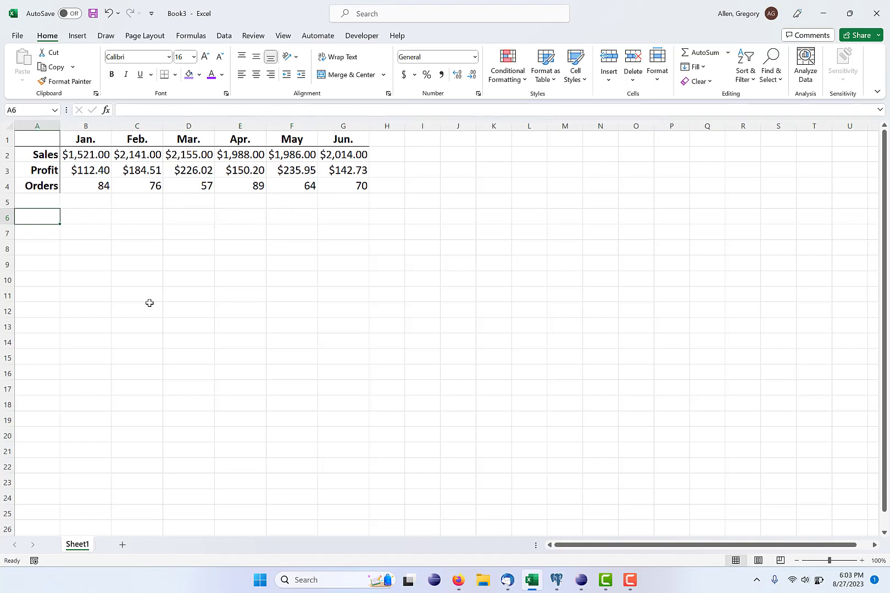
pyautogui.write('Prof')
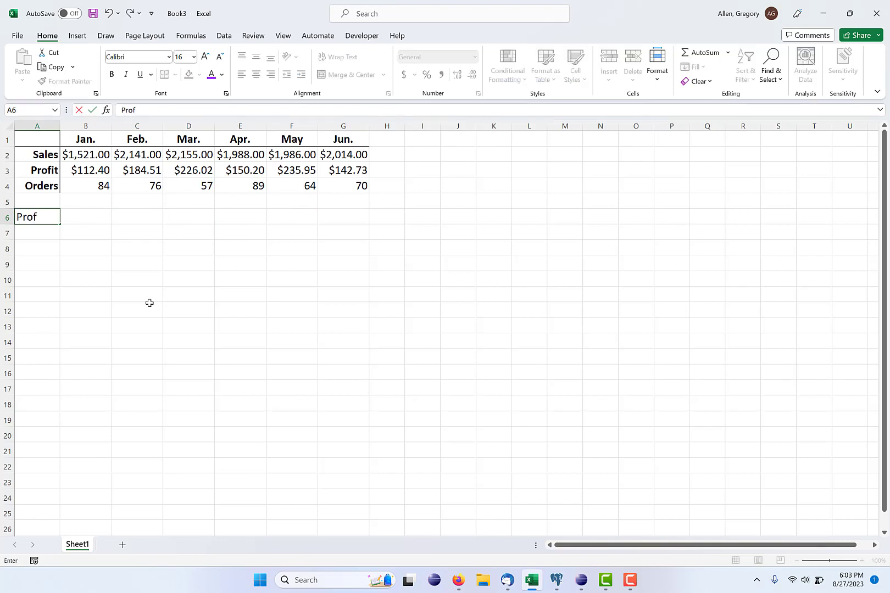
pyautogui.write('it (%)')
pyautogui.press('Return')
pyautogui.press('Up')
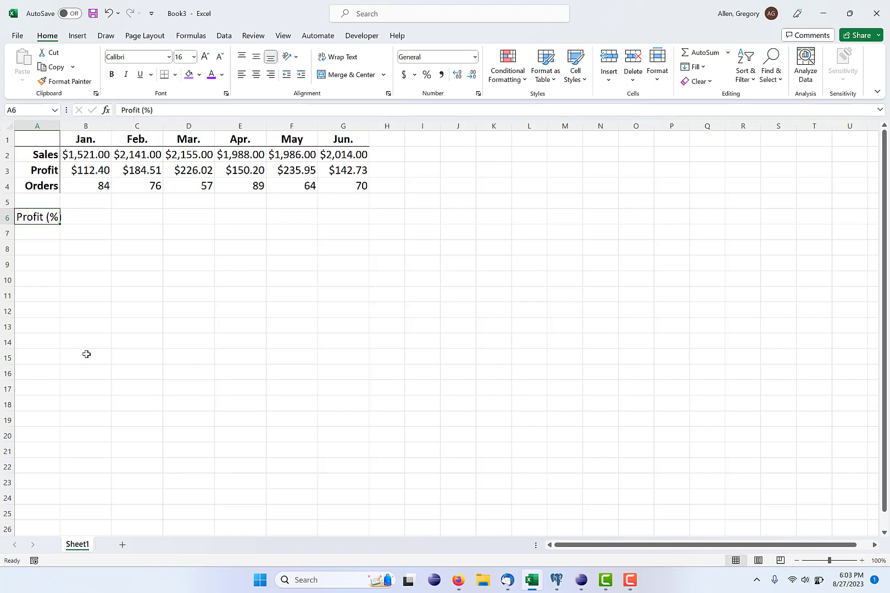
pyautogui.hotkey('ctrl', 'b')
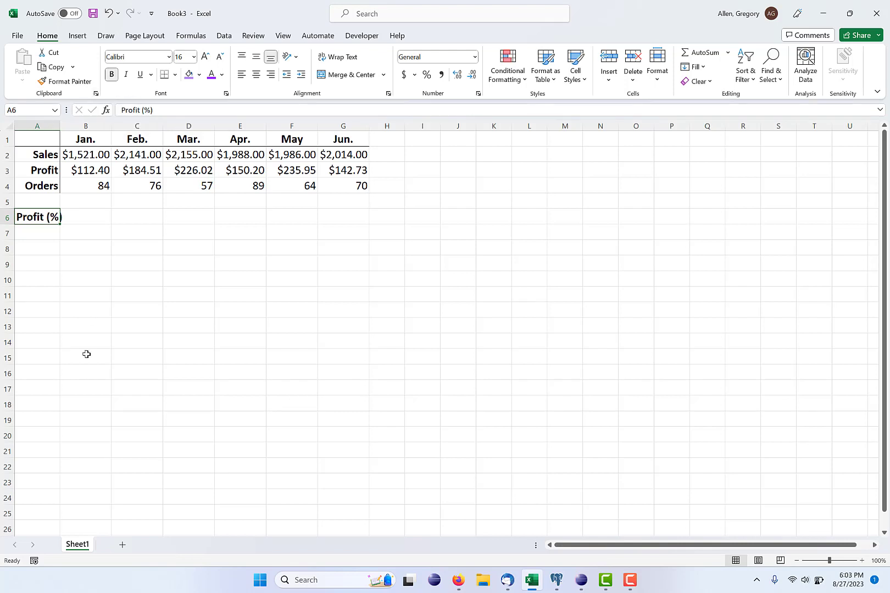
pyautogui.moveTo(61, 128); pyautogui.dragTo(61, 127)
pyautogui.doubleClick(62, 127)
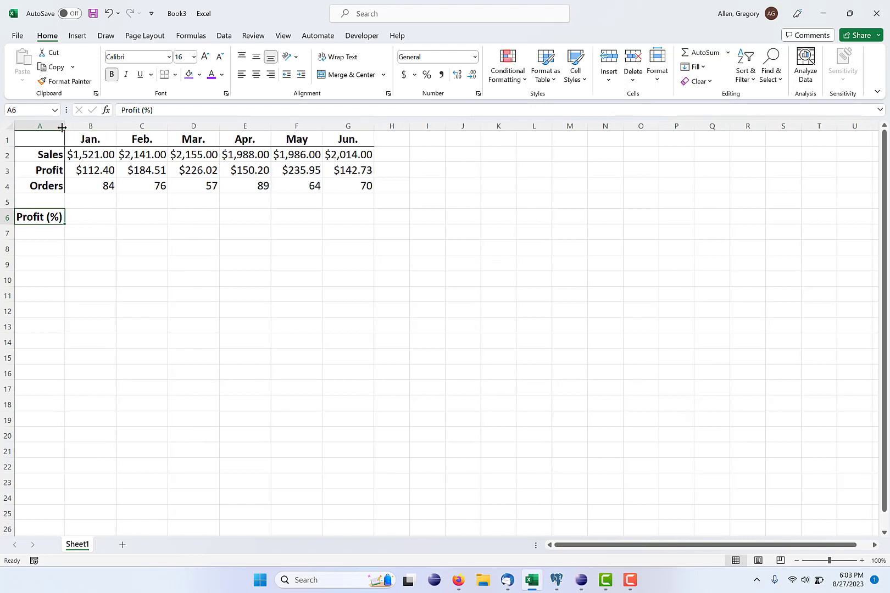
pyautogui.click(105, 218)
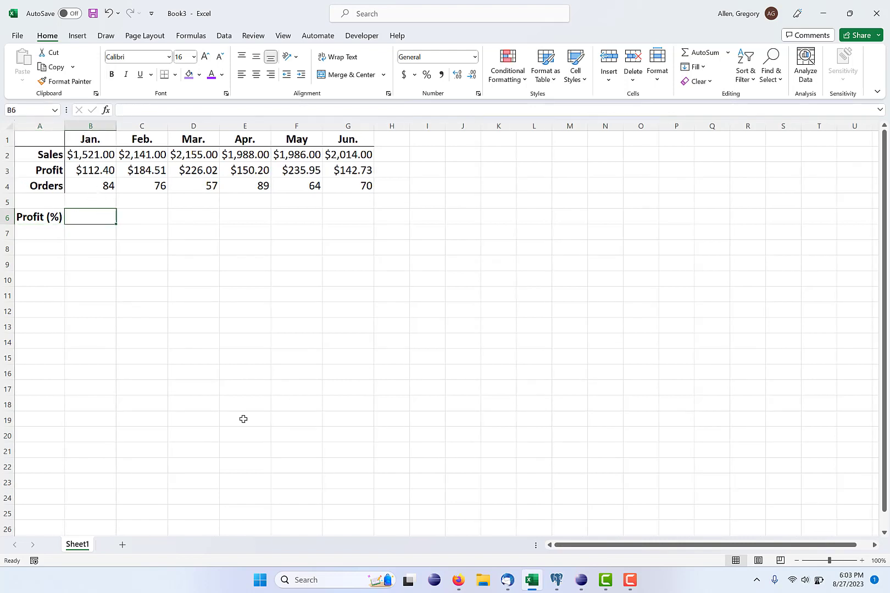
# Enter =B3/B2 in B6 for January's profit-to-sales ratio (0.073899).
pyautogui.write('=')
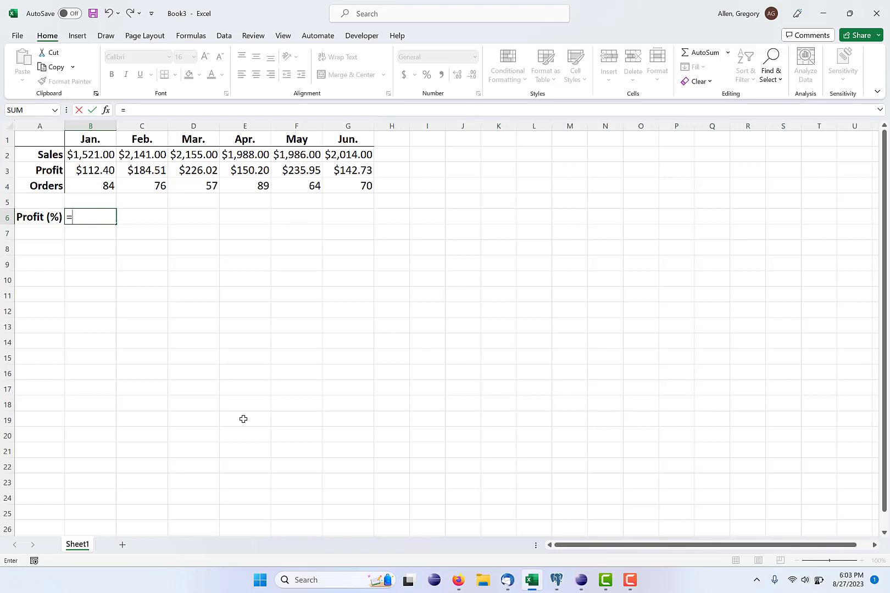
pyautogui.press('Up')
pyautogui.press('Up')
pyautogui.press('Up')
pyautogui.write('/')
pyautogui.press('Up')
pyautogui.press('Up')
pyautogui.press('Up')
pyautogui.press('Up')
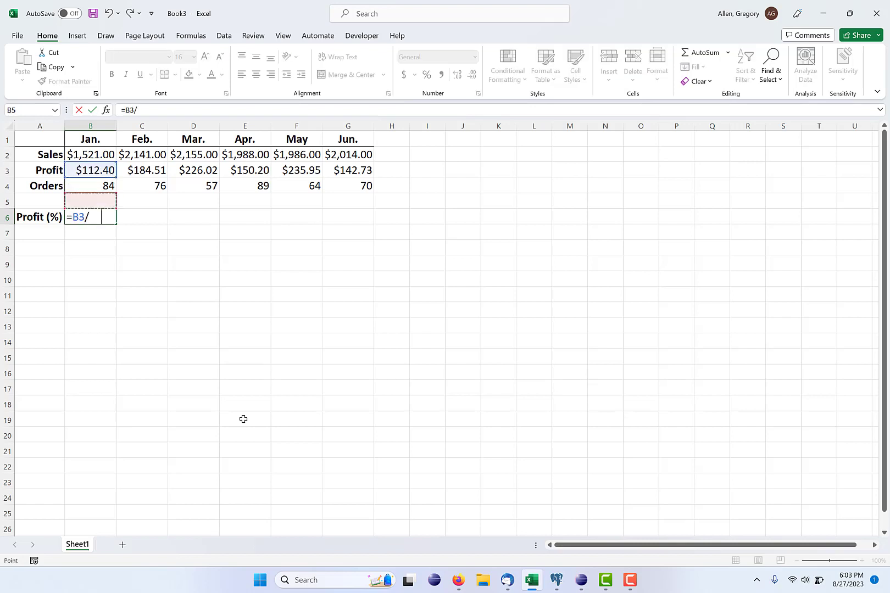
pyautogui.press('Return')
pyautogui.press('Up')
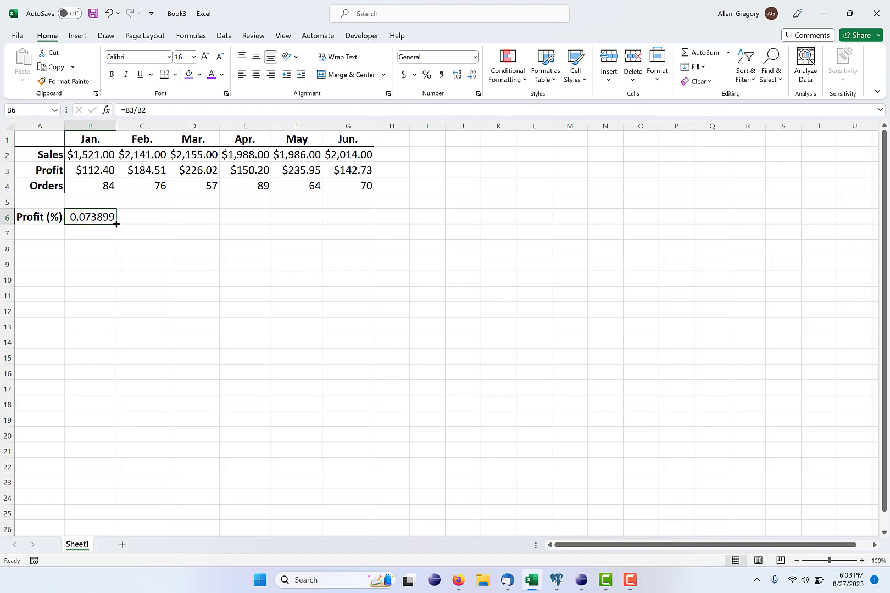
# Fill the B6 formula across to G6 and check the copied formulas.
pyautogui.moveTo(116, 224); pyautogui.dragTo(361, 233)
pyautogui.click(214, 255)
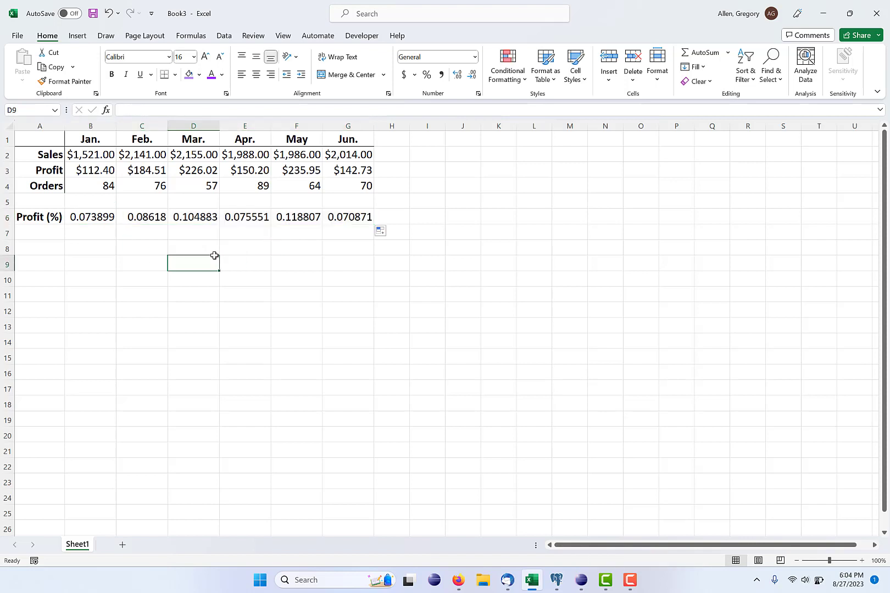
pyautogui.press('Up')
pyautogui.press('Up')
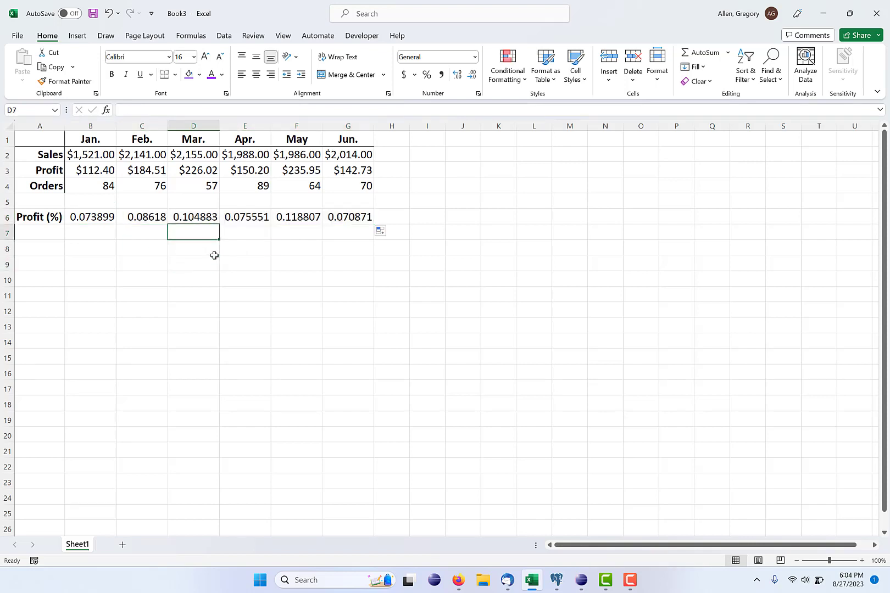
pyautogui.press('Up')
pyautogui.press('Left')
pyautogui.press('Right')
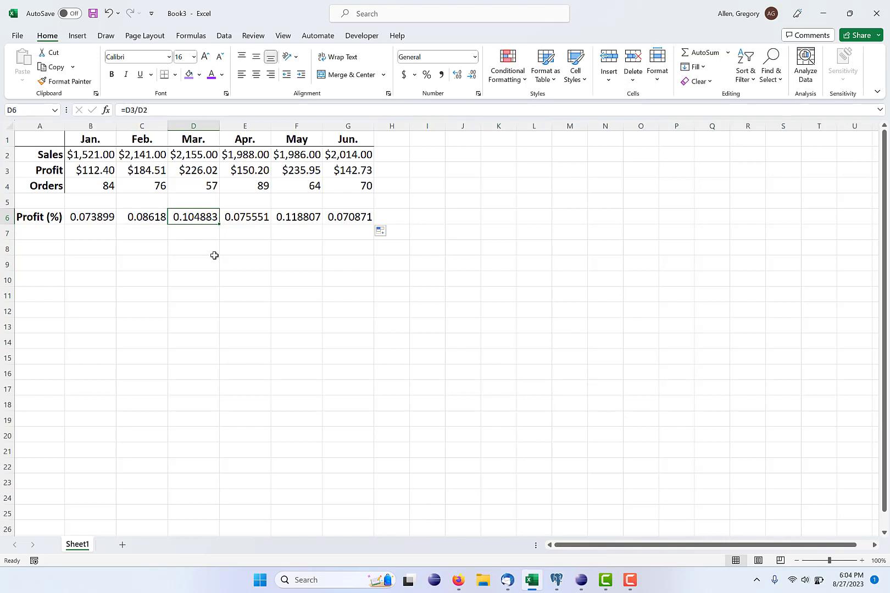
pyautogui.press('Right')
pyautogui.press('Right')
pyautogui.press('Right')
pyautogui.press('Left')
pyautogui.press('Left')
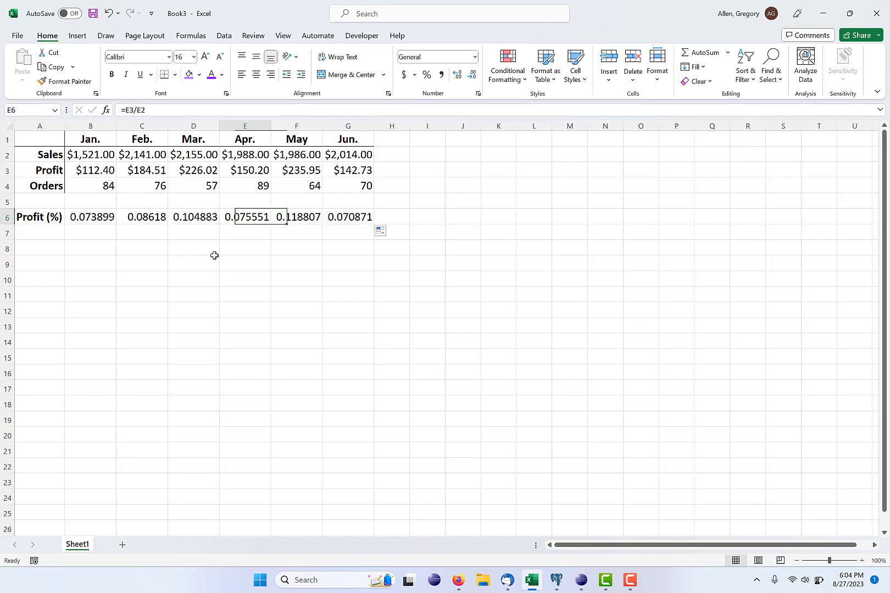
pyautogui.press('Left')
pyautogui.press('Left')
pyautogui.press('Left')
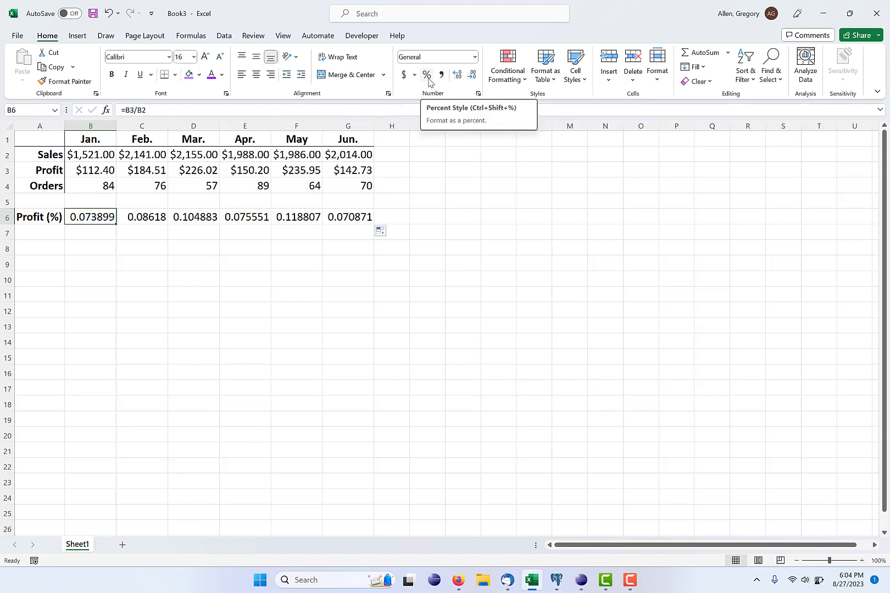
# Apply Percent Style to B6:G6, showing 7%, 9%, 10%, 8%, 12%, 7%.
pyautogui.click(97, 294)
pyautogui.click(91, 217)
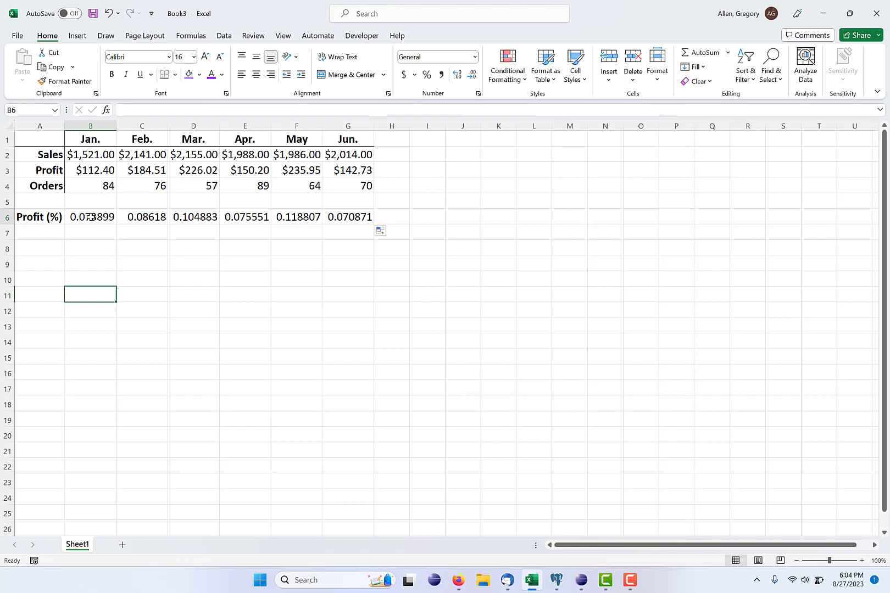
pyautogui.moveTo(91, 217); pyautogui.dragTo(373, 220)
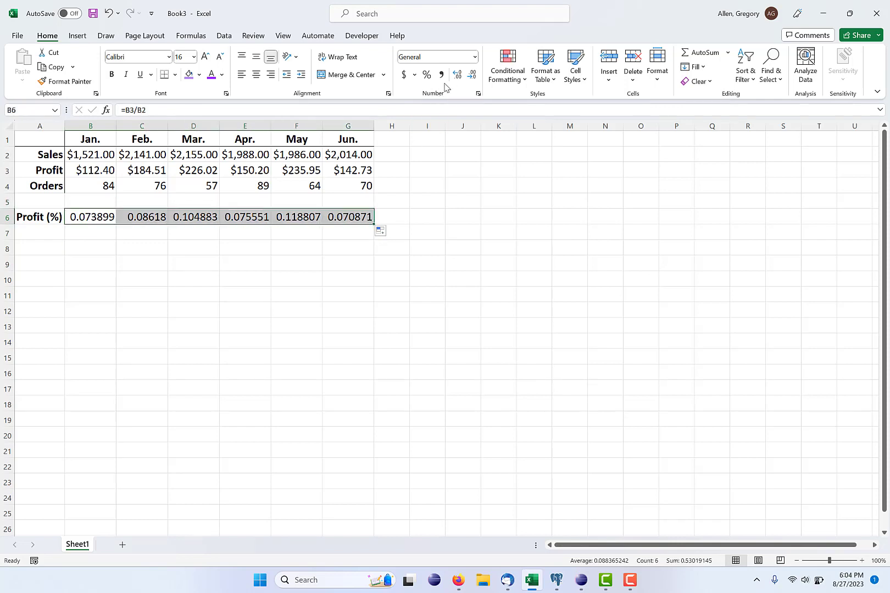
pyautogui.click(428, 77)
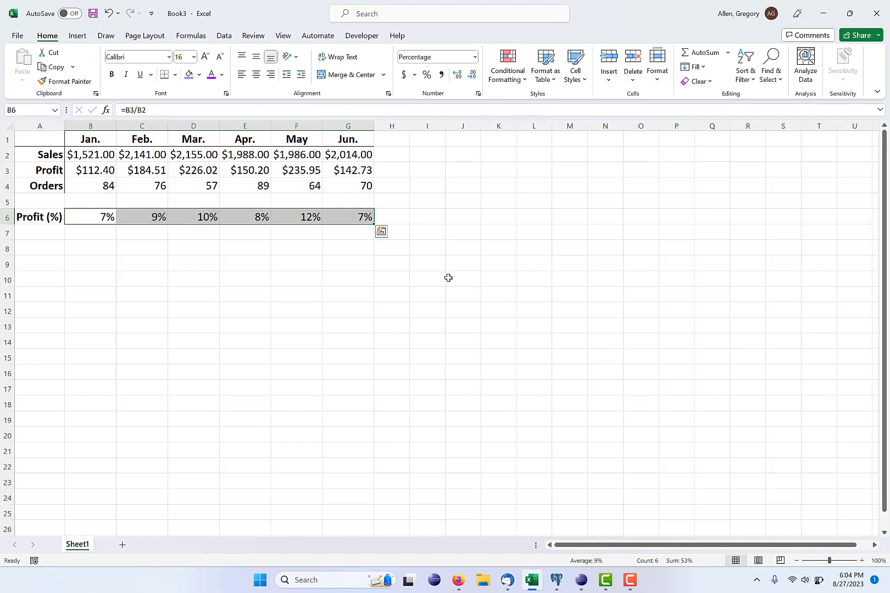
pyautogui.hotkey('ctrl', 'q')
pyautogui.click(534, 363)
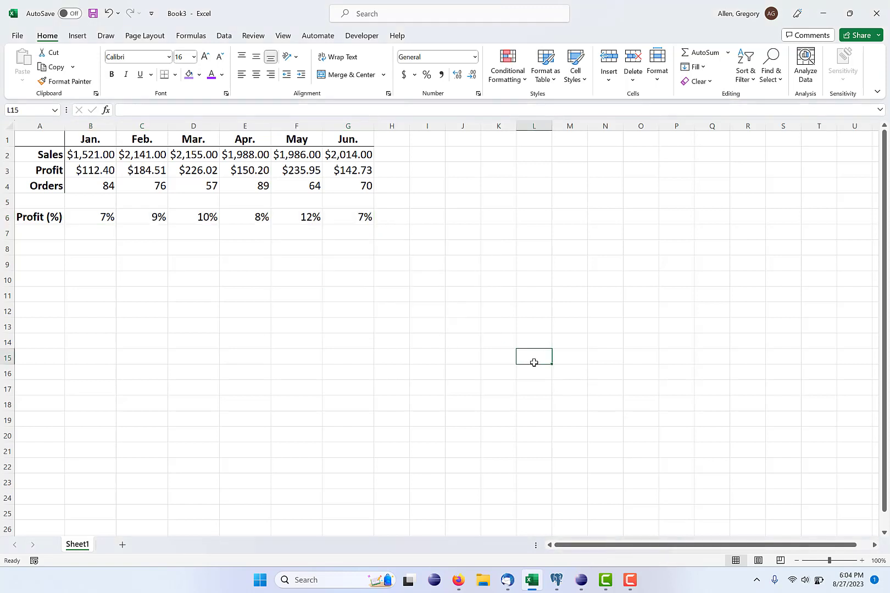
pyautogui.hotkey('ctrl', 'z')
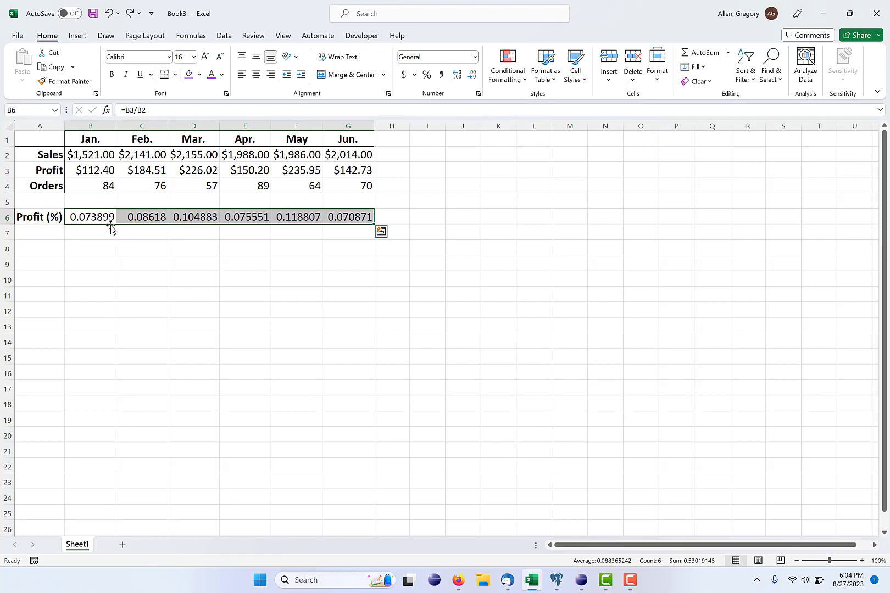
pyautogui.hotkey('ctrl', 'shift', '5')
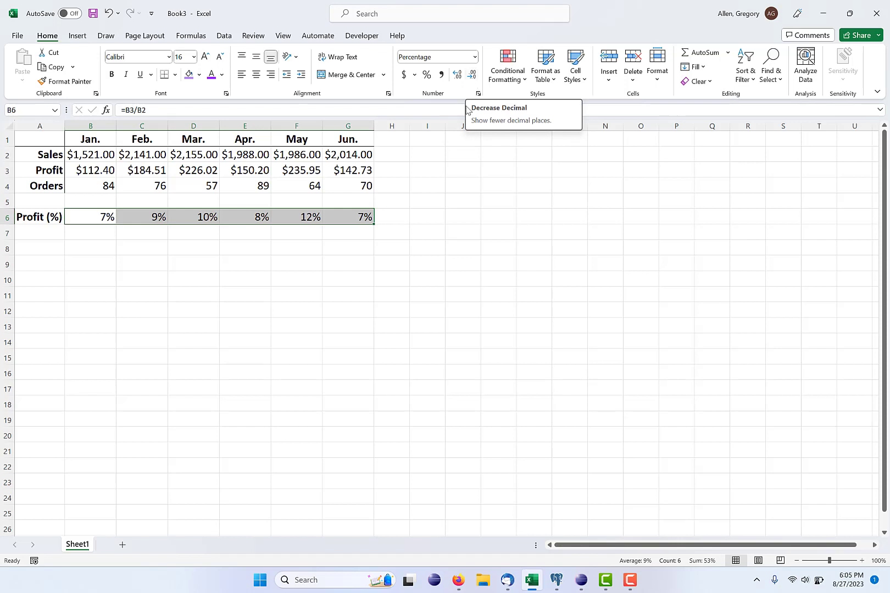
# Format all of row 6 as percentages with two decimals, from 7.39% to 7.09%.
pyautogui.click(423, 250)
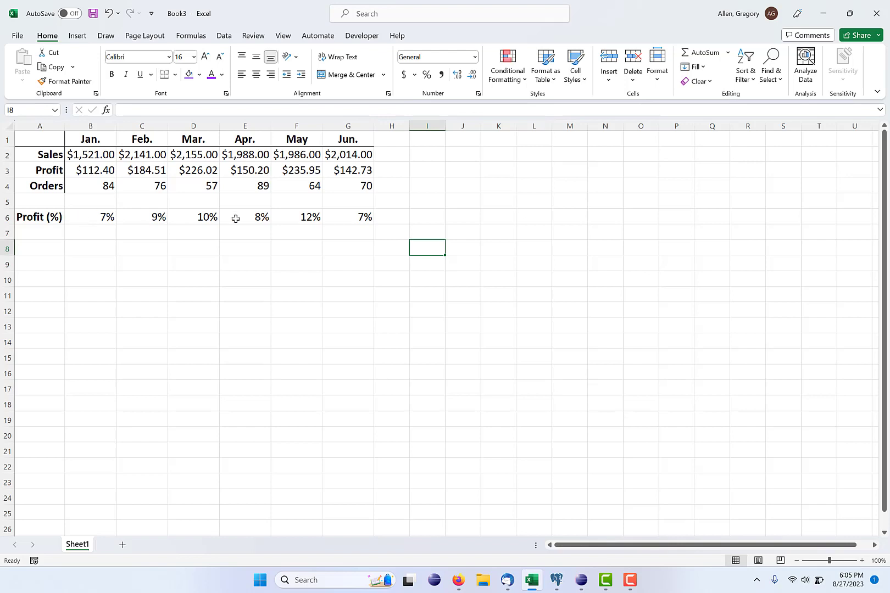
pyautogui.click(3, 217)
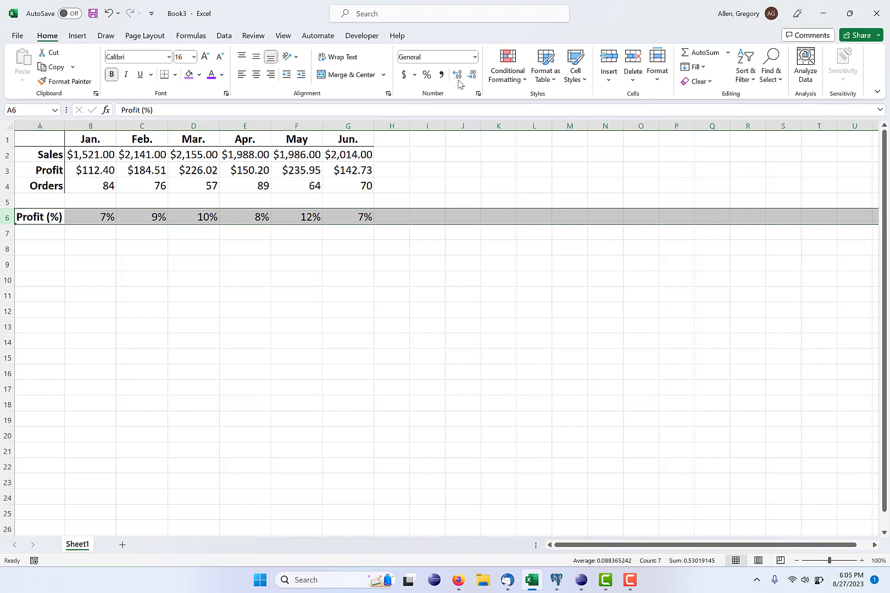
pyautogui.click(427, 75)
pyautogui.click(459, 77)
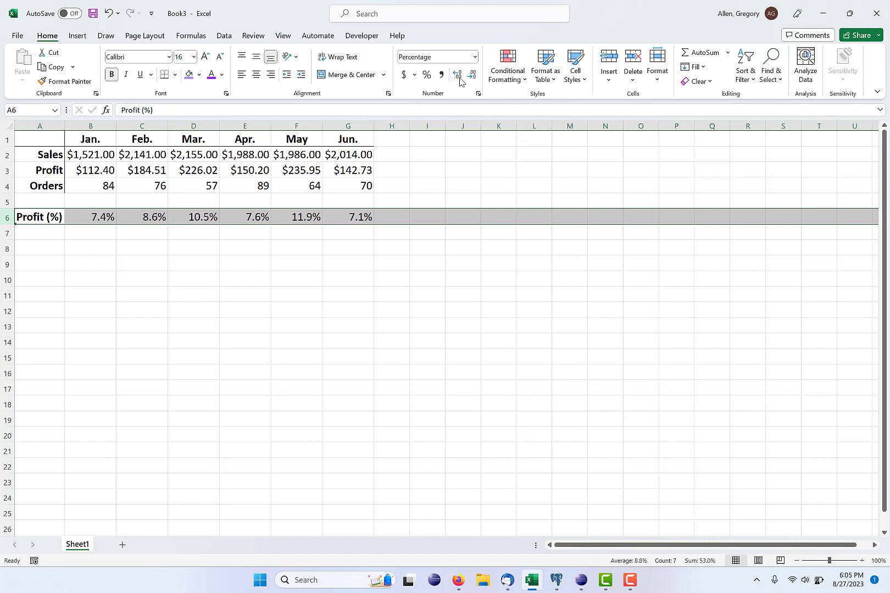
pyautogui.click(460, 78)
pyautogui.click(402, 284)
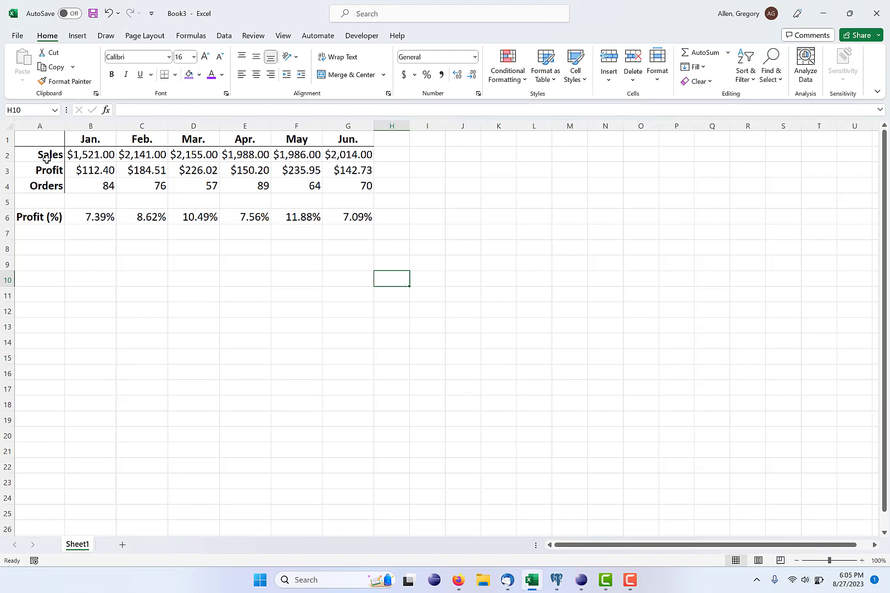
# Extend the right border down the labels in A2:A6, through Profit (%).
pyautogui.moveTo(46, 158); pyautogui.dragTo(47, 218)
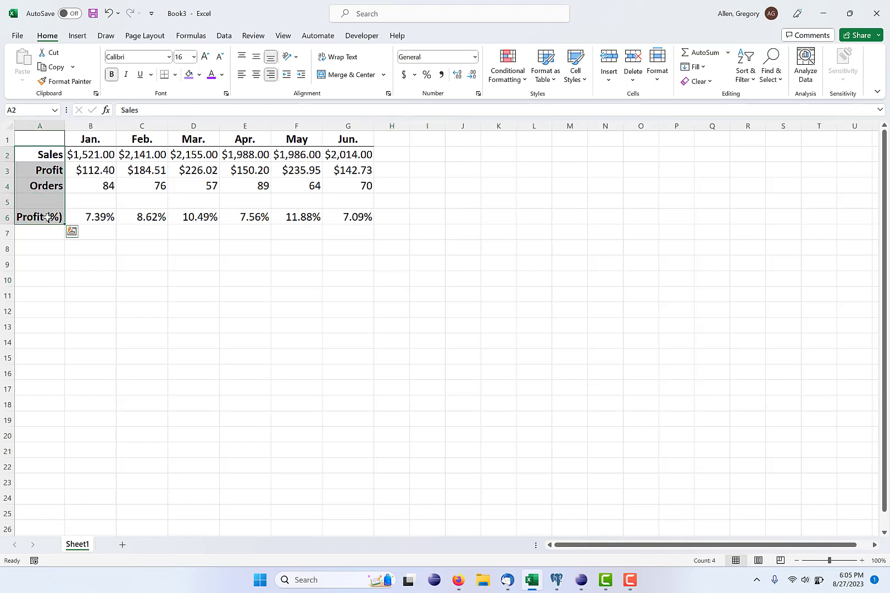
pyautogui.click(175, 75)
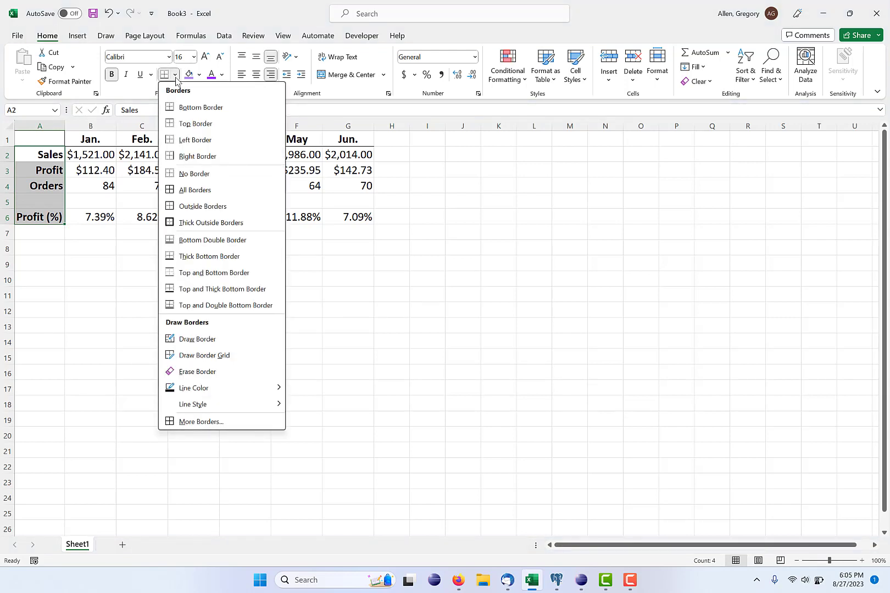
pyautogui.click(210, 156)
pyautogui.click(129, 345)
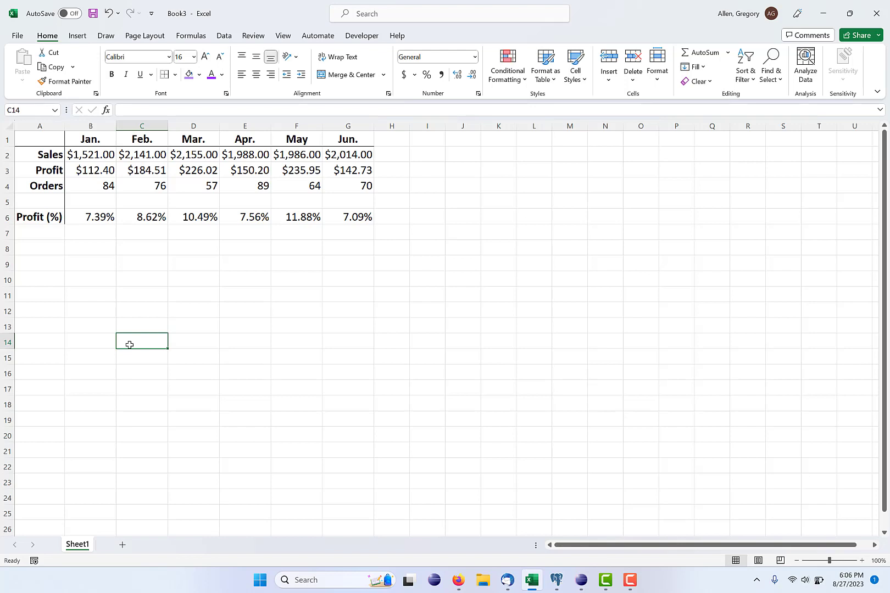
pyautogui.press('Up')
pyautogui.press('Up')
pyautogui.press('Up')
pyautogui.press('Up')
pyautogui.press('Up')
pyautogui.press('Up')
pyautogui.press('Up')
pyautogui.press('Up')
pyautogui.press('Left')
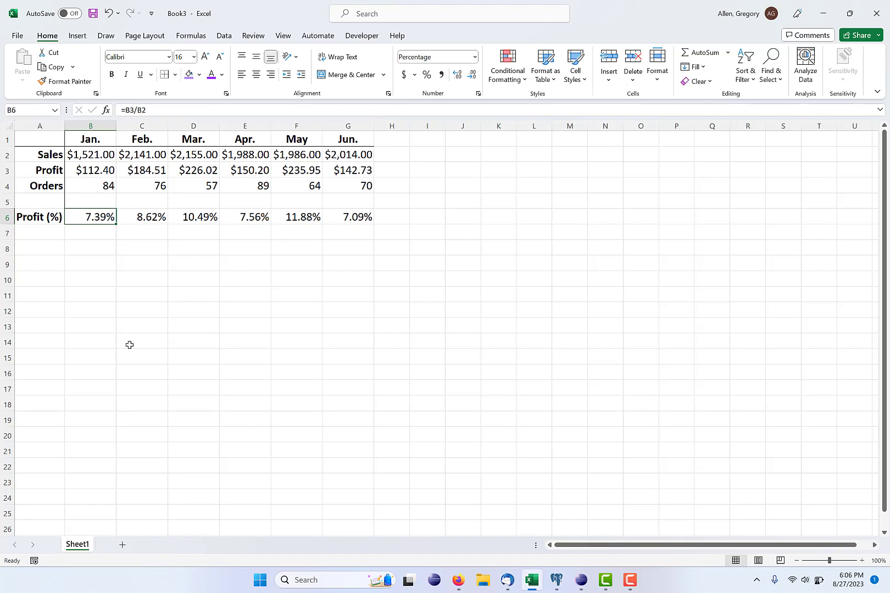
pyautogui.click(176, 110)
pyautogui.write('*100')
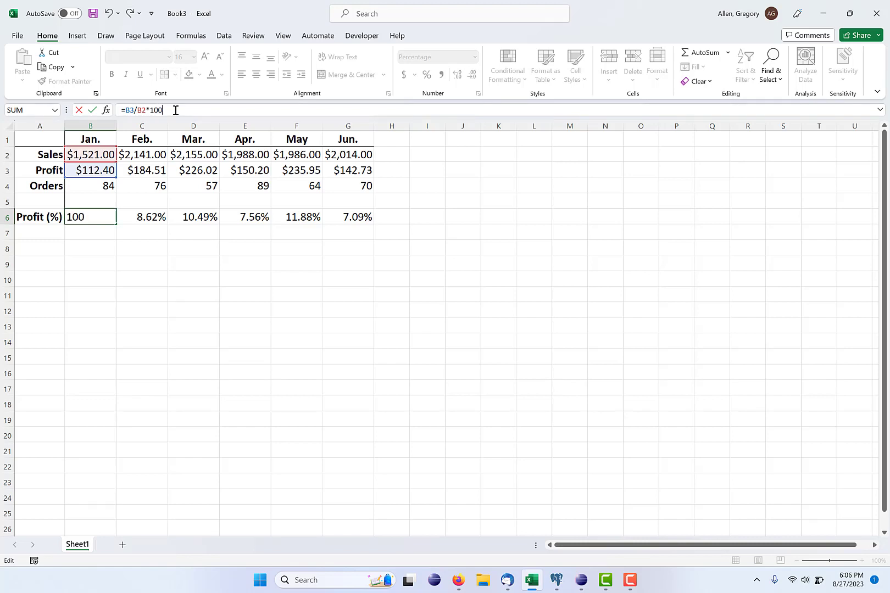
pyautogui.press('Return')
pyautogui.press('Up')
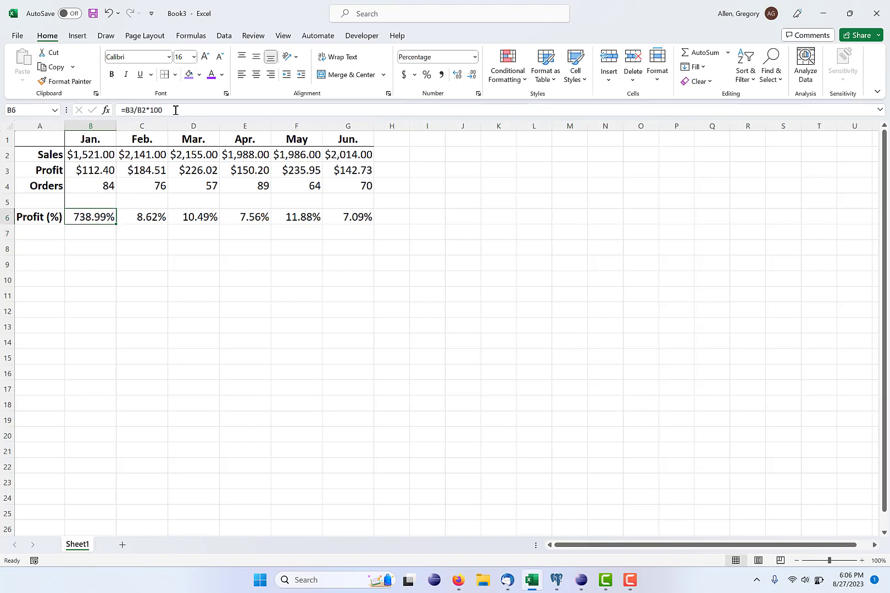
pyautogui.hotkey('ctrl', 'z')
# Type the label 'Sales / Order' into cell A7.
pyautogui.press('Down')
pyautogui.press('Left')
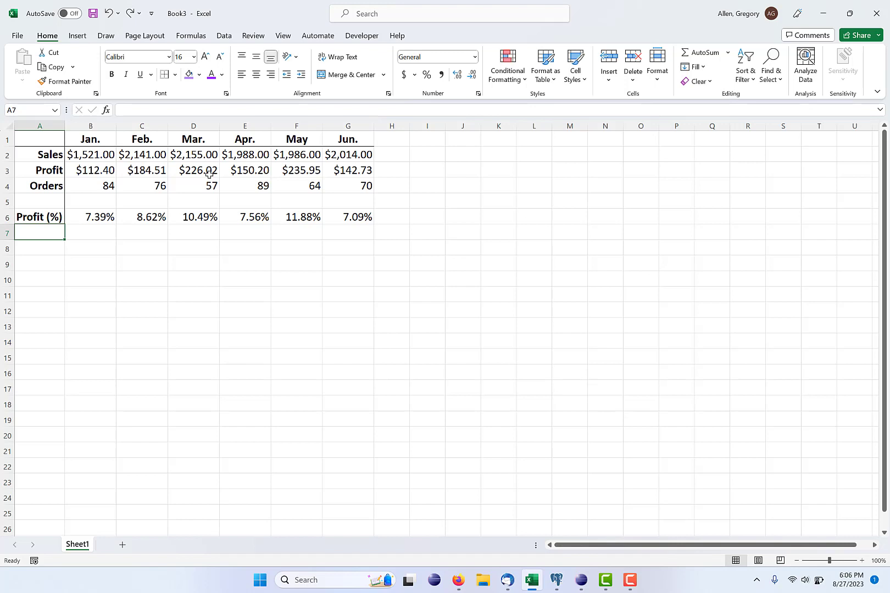
pyautogui.write('Sles')
pyautogui.press('BackSpace')
pyautogui.press('BackSpace')
pyautogui.press('BackSpace')
pyautogui.write('as')
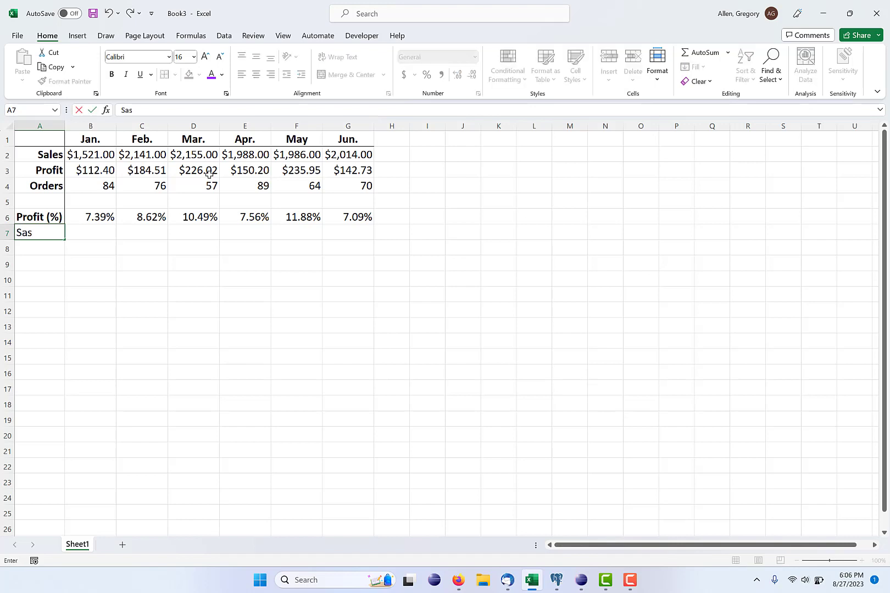
pyautogui.press('BackSpace')
pyautogui.press('BackSpace')
pyautogui.press('BackSpace')
pyautogui.write('A')
pyautogui.press('BackSpace')
pyautogui.write('Sales / Order')
pyautogui.press('Return')
# Bold the Sales / Order label and autofit column A to fit it.
pyautogui.press('Up')
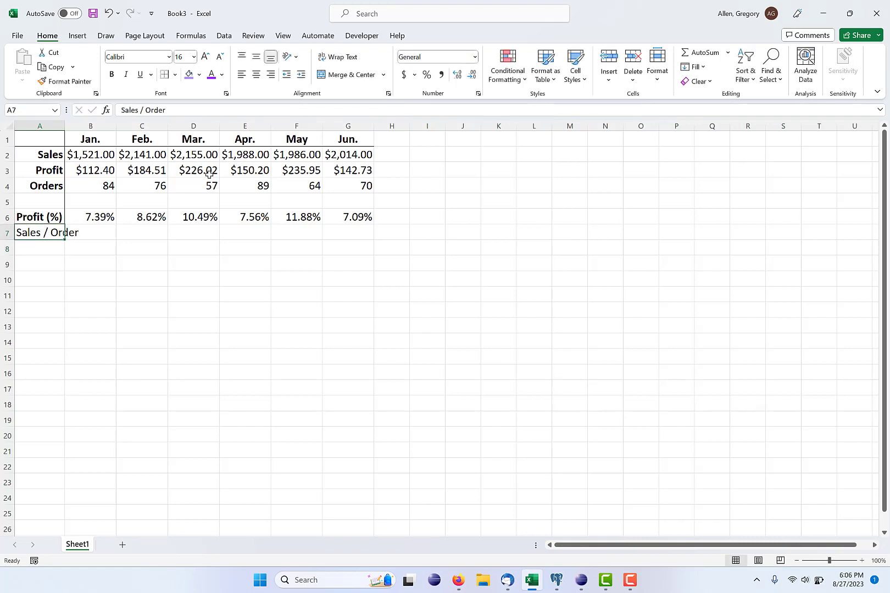
pyautogui.hotkey('ctrl', 'b')
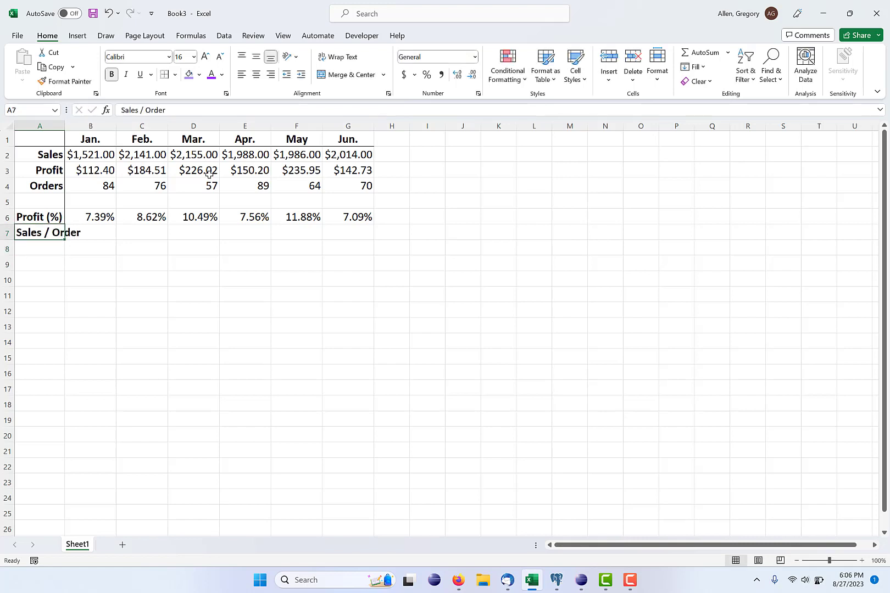
pyautogui.doubleClick(66, 125)
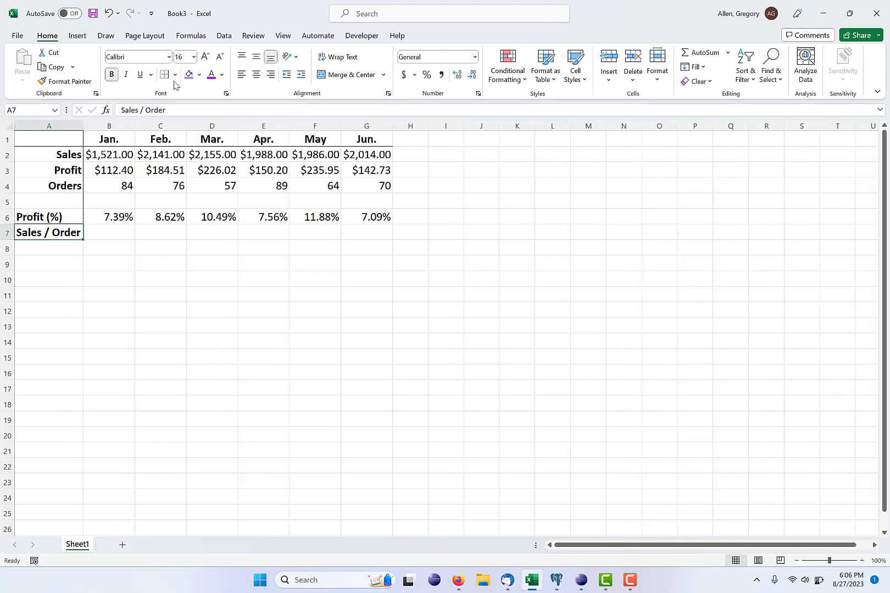
pyautogui.click(122, 307)
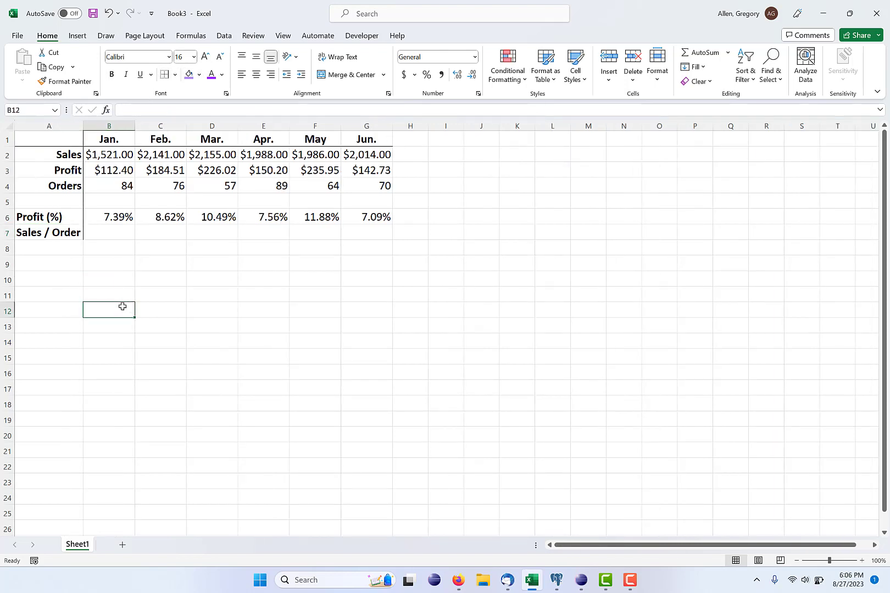
# Enter =B2/B4 in B7 to get January's sales per order, $18.11.
pyautogui.press('Up')
pyautogui.press('Up')
pyautogui.press('Up')
pyautogui.press('Up')
pyautogui.press('Up')
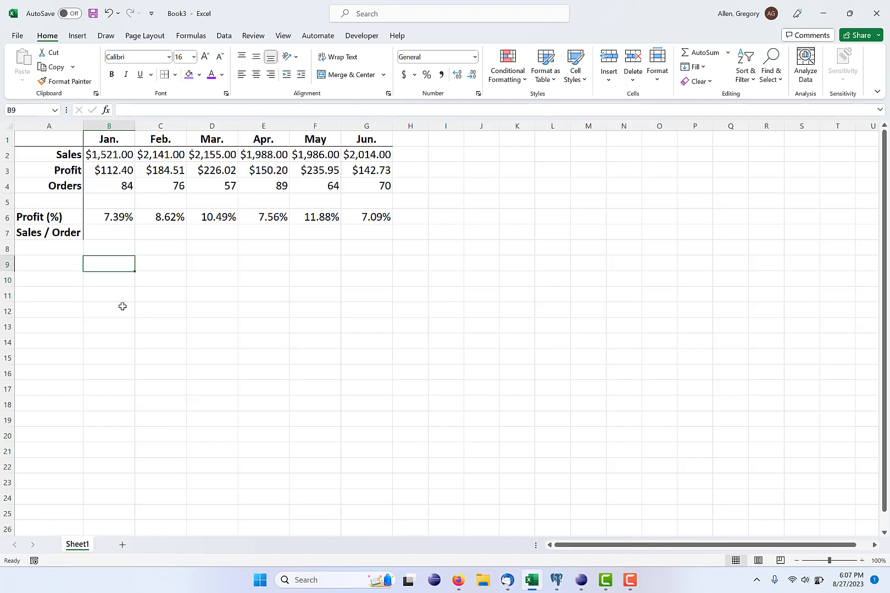
pyautogui.write('=')
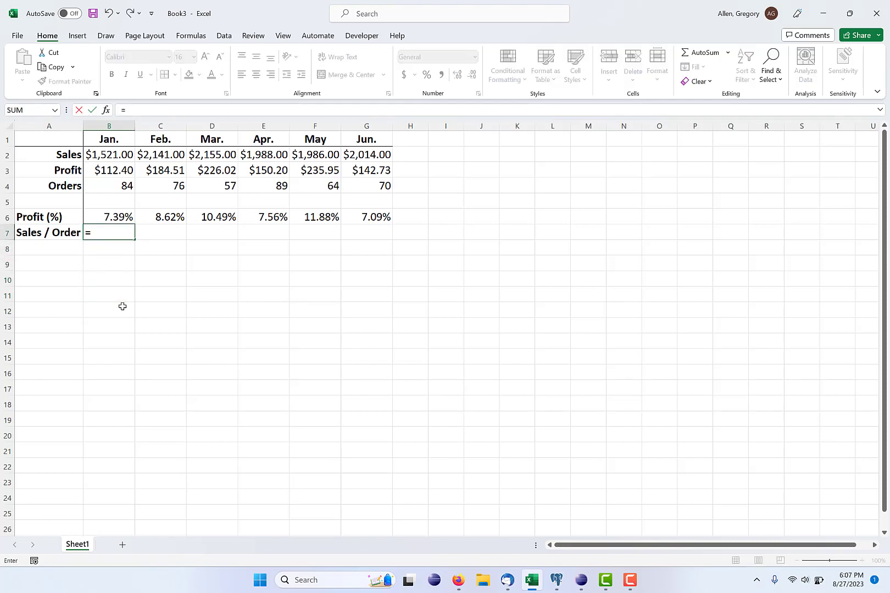
pyautogui.press('Up')
pyautogui.press('Up')
pyautogui.press('Up')
pyautogui.press('Up')
pyautogui.press('Up')
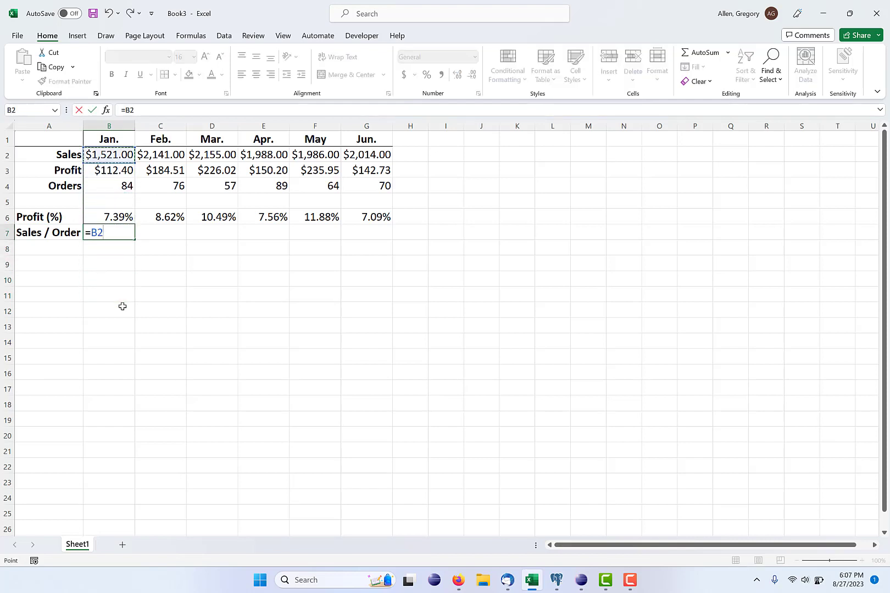
pyautogui.write('/')
pyautogui.press('Up')
pyautogui.press('Up')
pyautogui.press('Up')
pyautogui.press('Return')
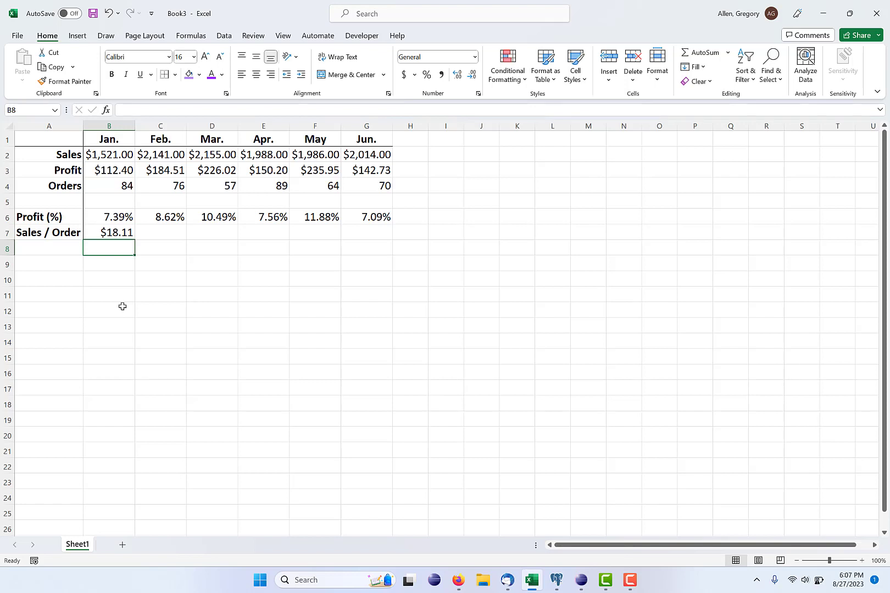
pyautogui.press('Up')
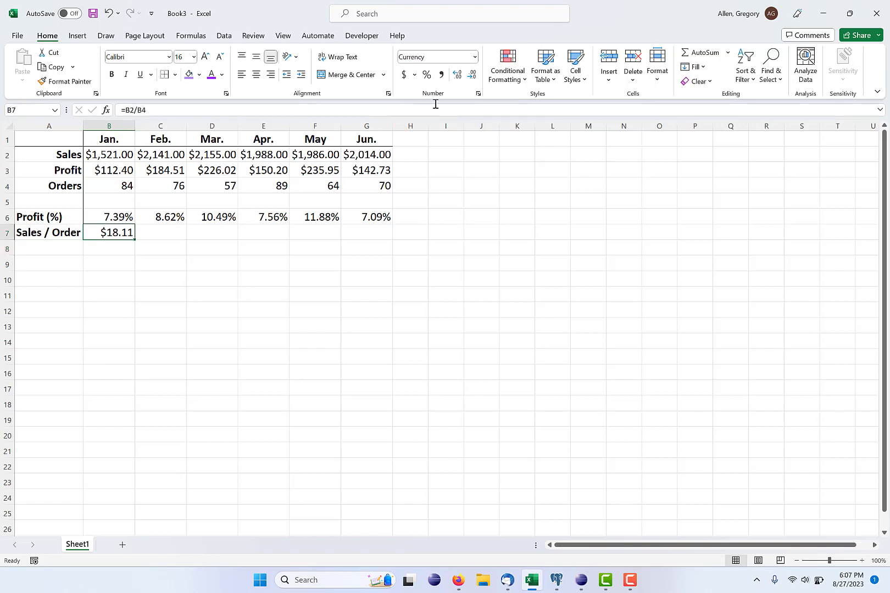
# Switch cell B7 to the General number format.
pyautogui.click(475, 57)
pyautogui.click(474, 57)
pyautogui.click(475, 57)
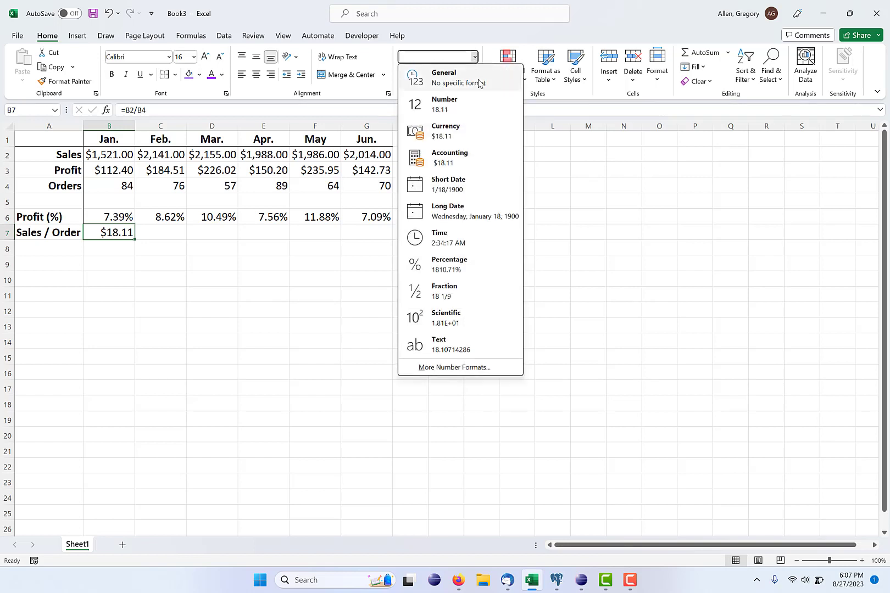
pyautogui.click(479, 81)
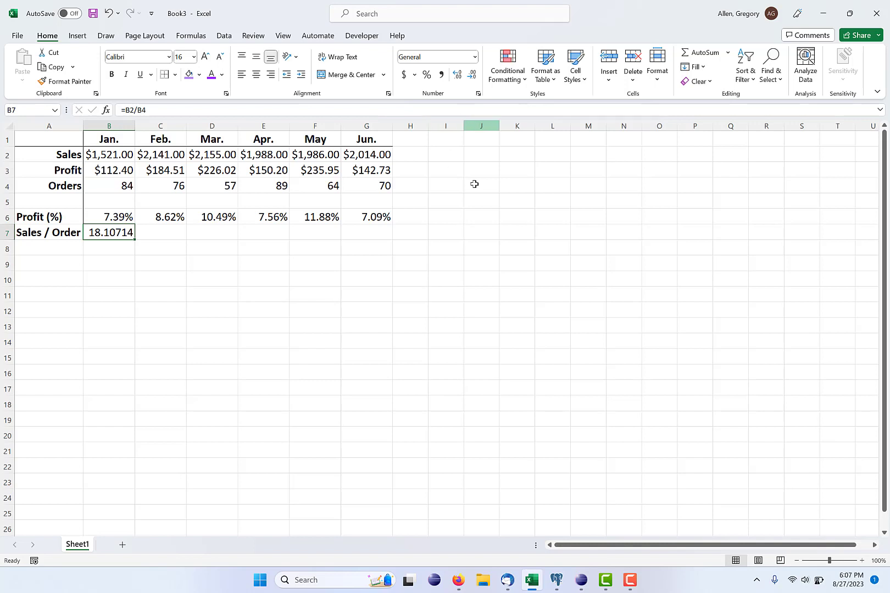
# Reduce B7 to one decimal and fill it through G7, giving 18.1 to 28.8.
pyautogui.click(476, 80)
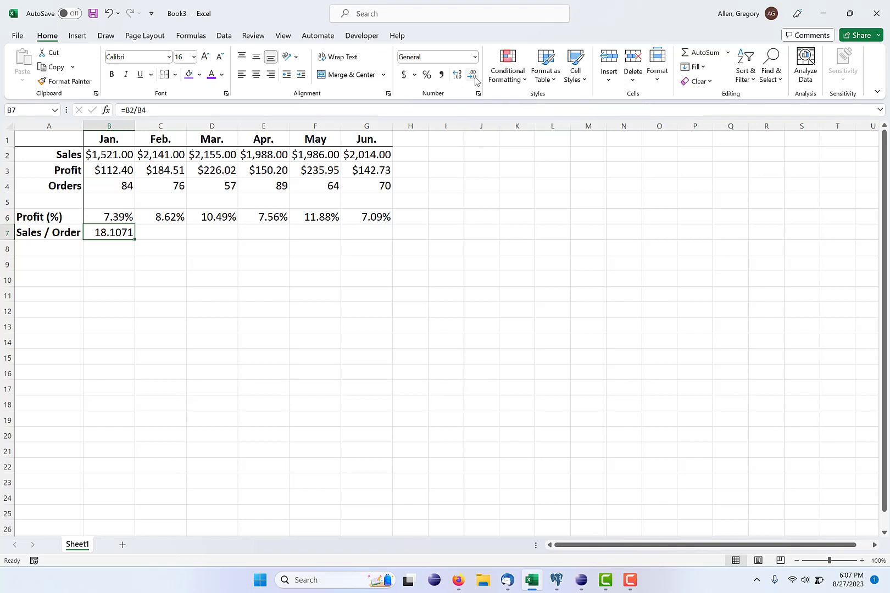
pyautogui.click(475, 80)
pyautogui.click(476, 80)
pyautogui.click(475, 80)
pyautogui.moveTo(134, 242); pyautogui.dragTo(387, 250)
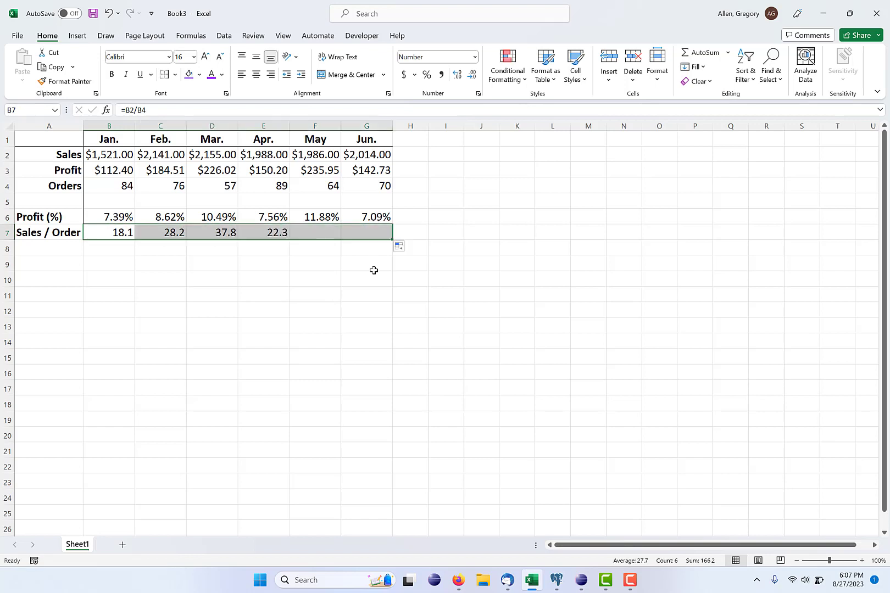
pyautogui.click(338, 314)
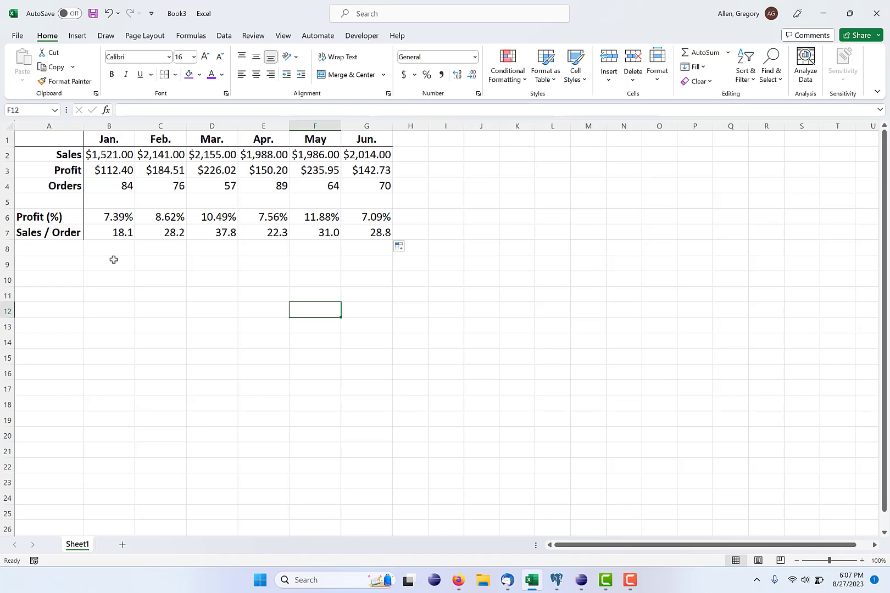
# Change B7's formula to =B2/B4*100.
pyautogui.click(110, 233)
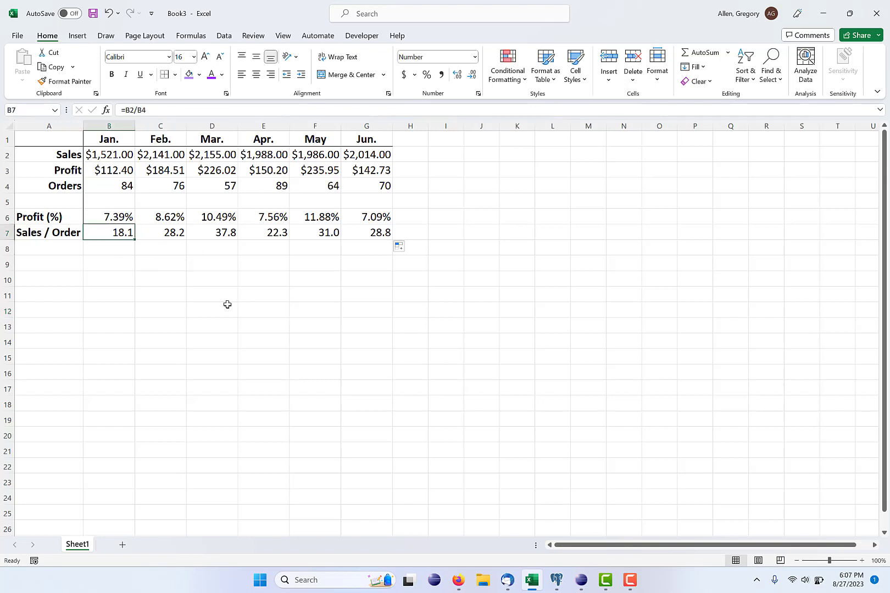
pyautogui.press('F2')
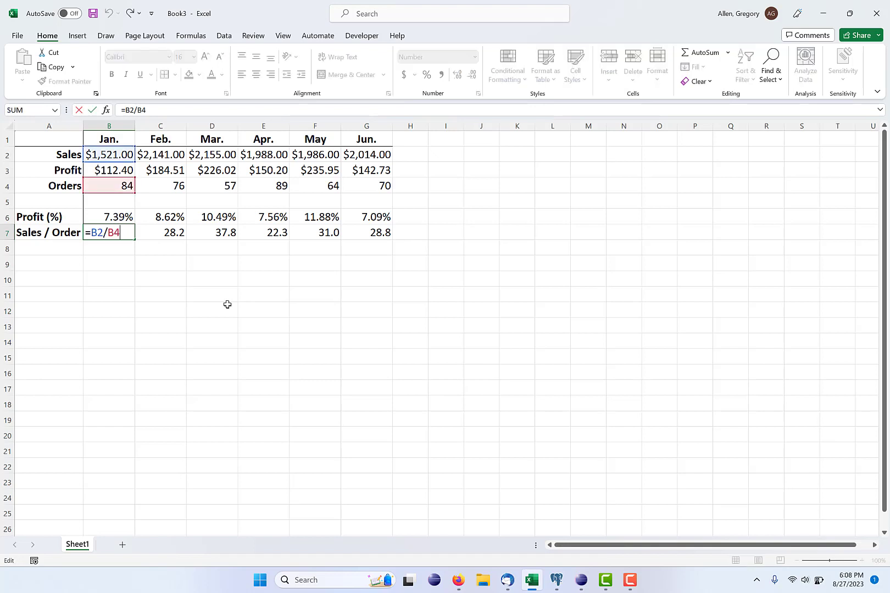
pyautogui.write('*100')
pyautogui.press('Return')
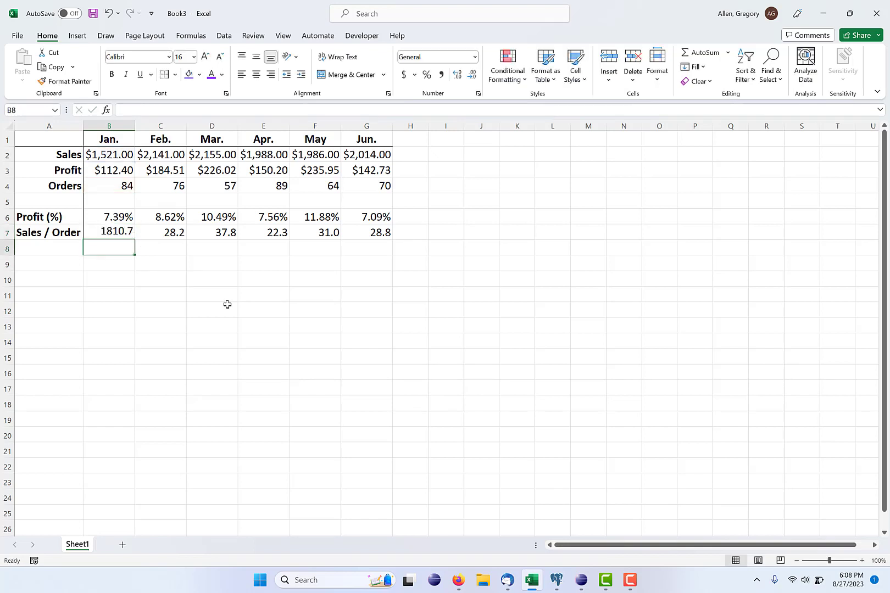
pyautogui.press('Up')
# Copy the B7 formula into C7:G7, then select B7:G7.
pyautogui.hotkey('ctrl', 'c')
pyautogui.hotkey('shift', 'Right')
pyautogui.hotkey('shift', 'Right')
pyautogui.hotkey('shift', 'Right')
pyautogui.hotkey('shift', 'Right')
pyautogui.hotkey('shift', 'Right')
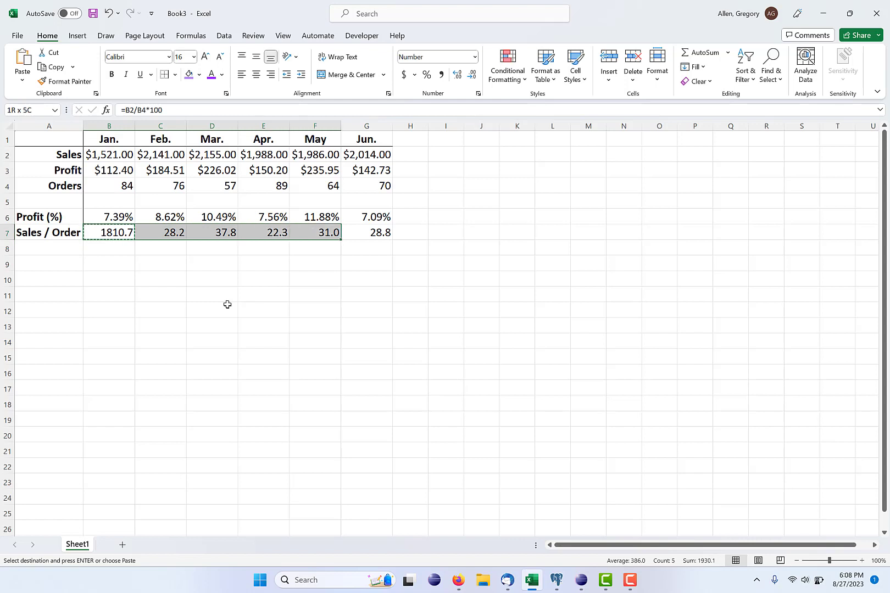
pyautogui.hotkey('ctrl', 'v')
pyautogui.press('Escape')
pyautogui.hotkey('shift', 'Left')
pyautogui.hotkey('shift', 'Left')
pyautogui.hotkey('shift', 'Left')
pyautogui.hotkey('shift', 'Left')
pyautogui.hotkey('shift', 'Left')
pyautogui.hotkey('shift', 'Right')
pyautogui.hotkey('shift', 'Right')
pyautogui.hotkey('shift', 'Right')
pyautogui.hotkey('shift', 'Right')
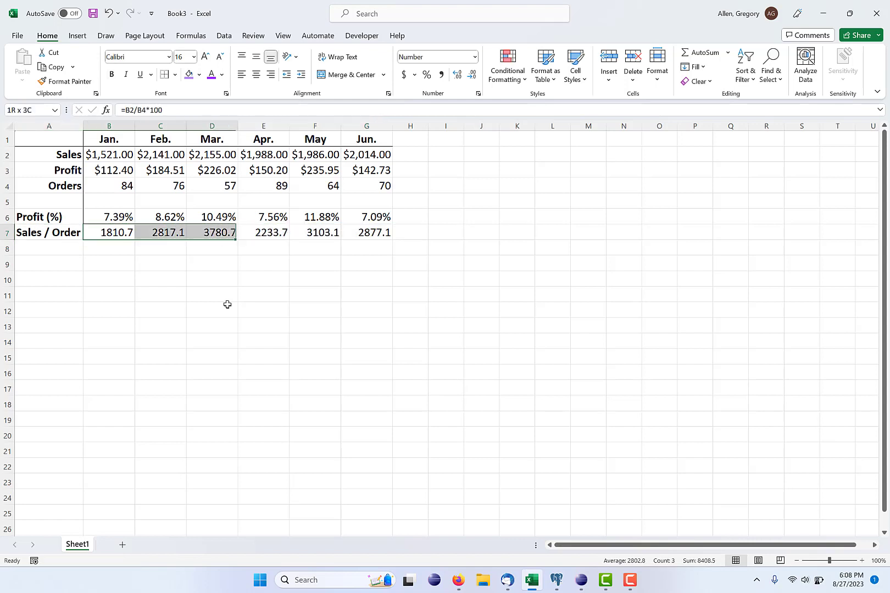
pyautogui.hotkey('shift', 'Right')
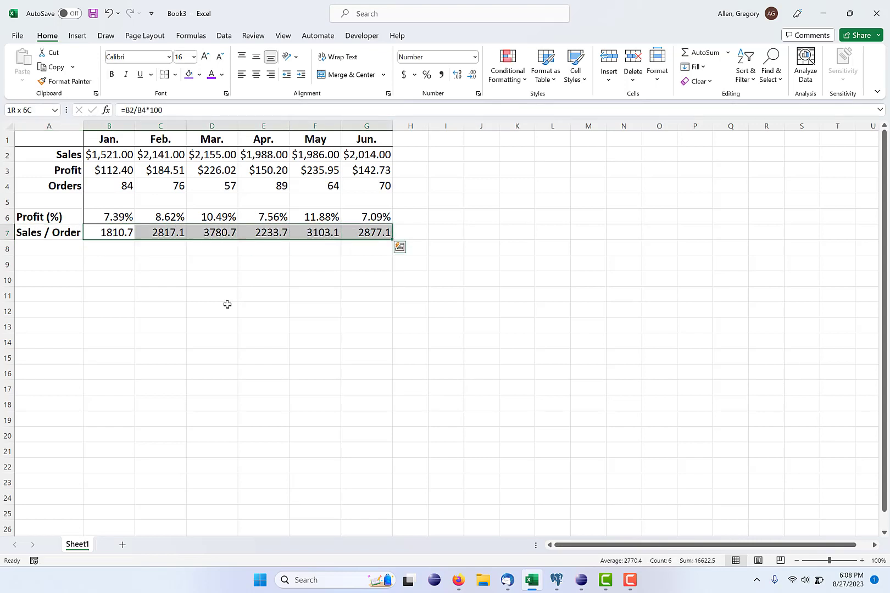
# Apply Comma Style to B7:G7 for thousands separators and two decimals.
pyautogui.click(441, 76)
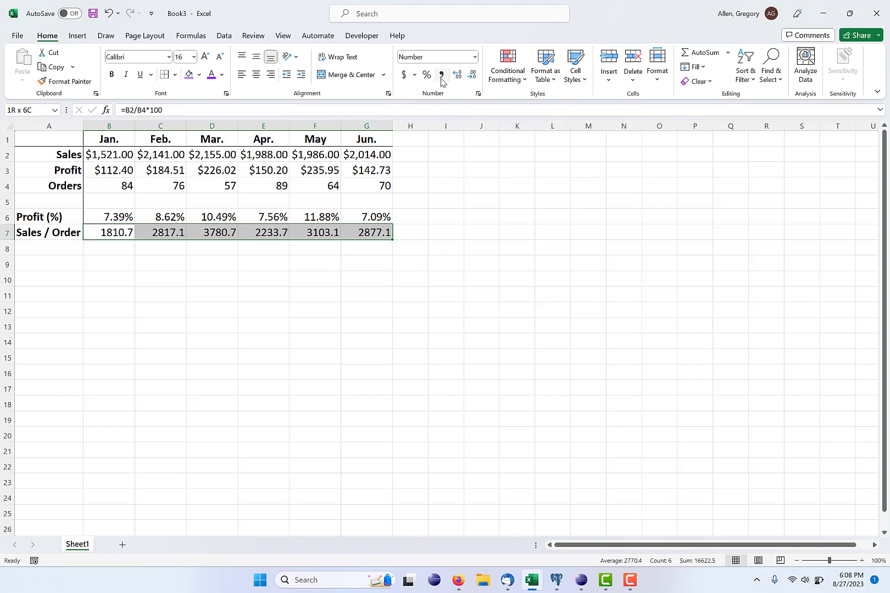